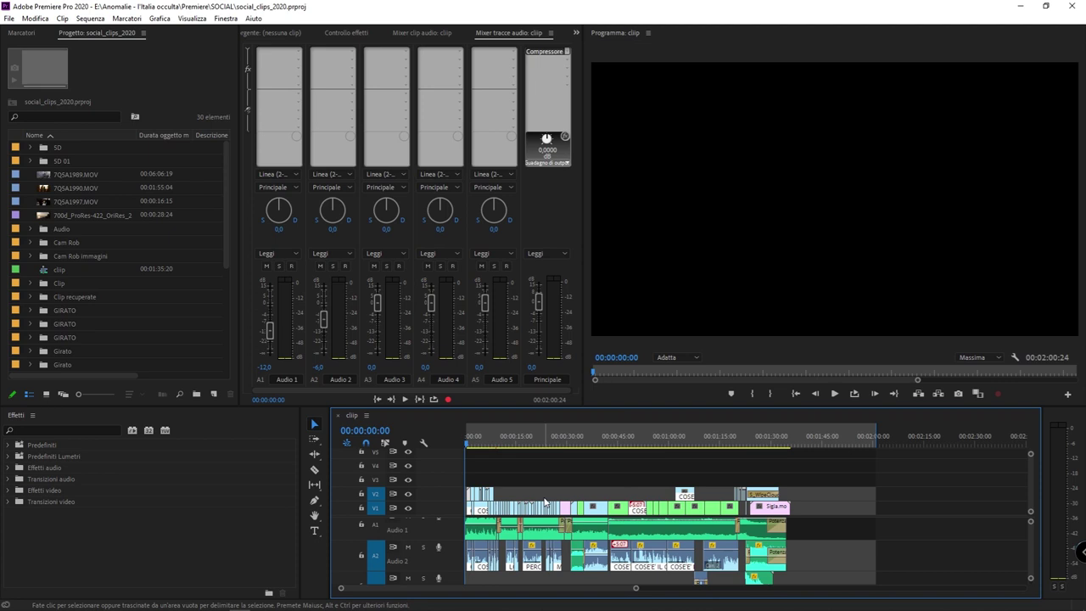
Scroll the fabioambrosi.it article down to the course lesson list and highlight it.
scroll(157, 140, "down", 3)
scroll(156, 144, "down", 3)
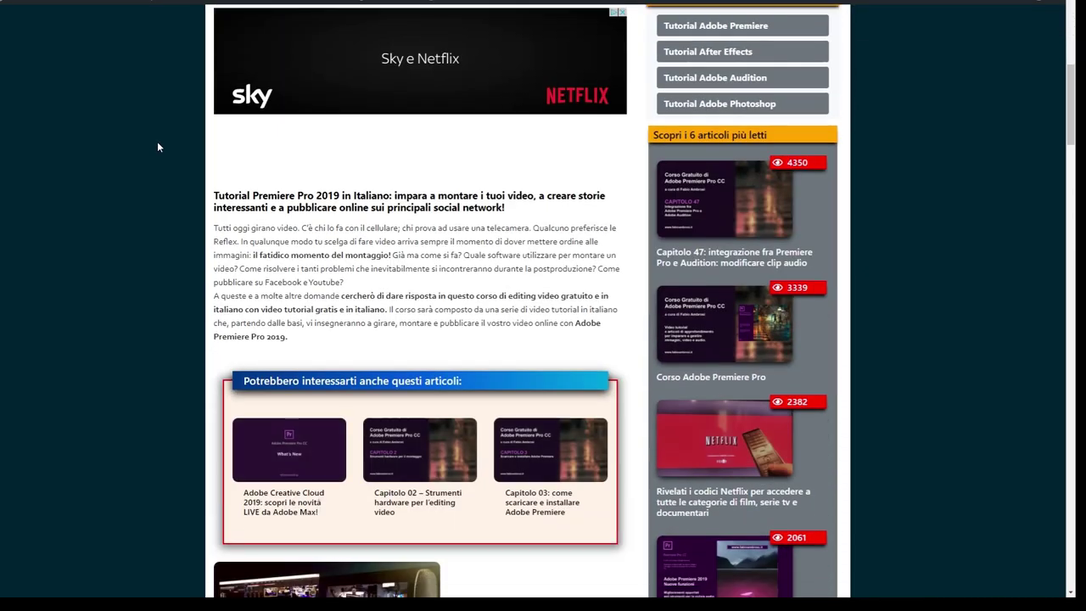
scroll(157, 140, "down", 5)
scroll(157, 141, "down", 5)
scroll(157, 141, "down", 5)
scroll(158, 141, "down", 3)
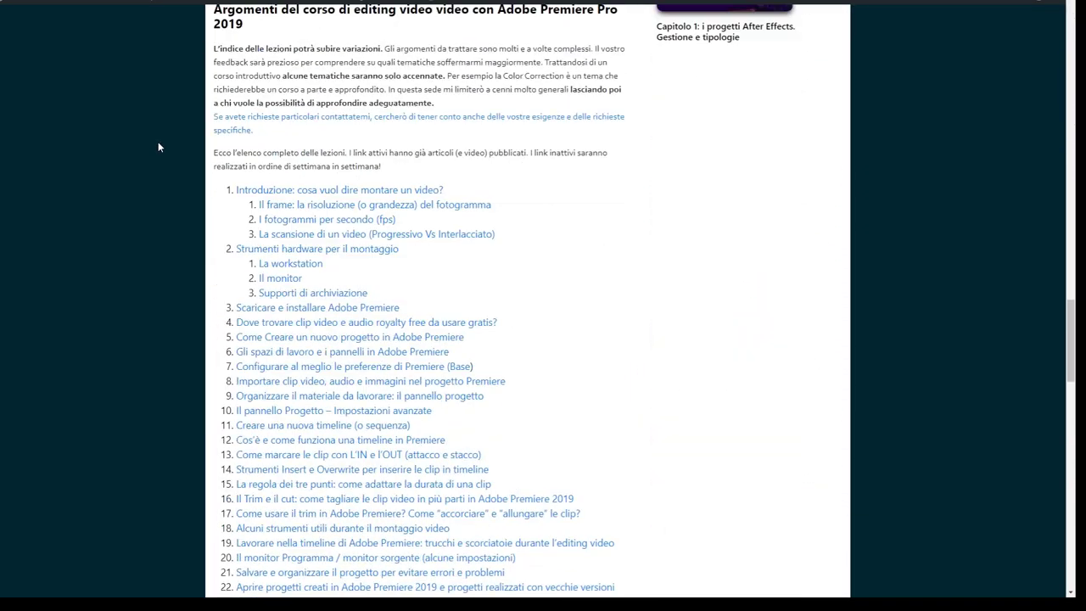
scroll(158, 141, "down", 2)
mouse_move(228, 79)
left_mouse_down()
mouse_move(285, 167)
mouse_move(305, 251)
mouse_move(646, 379)
left_mouse_up()
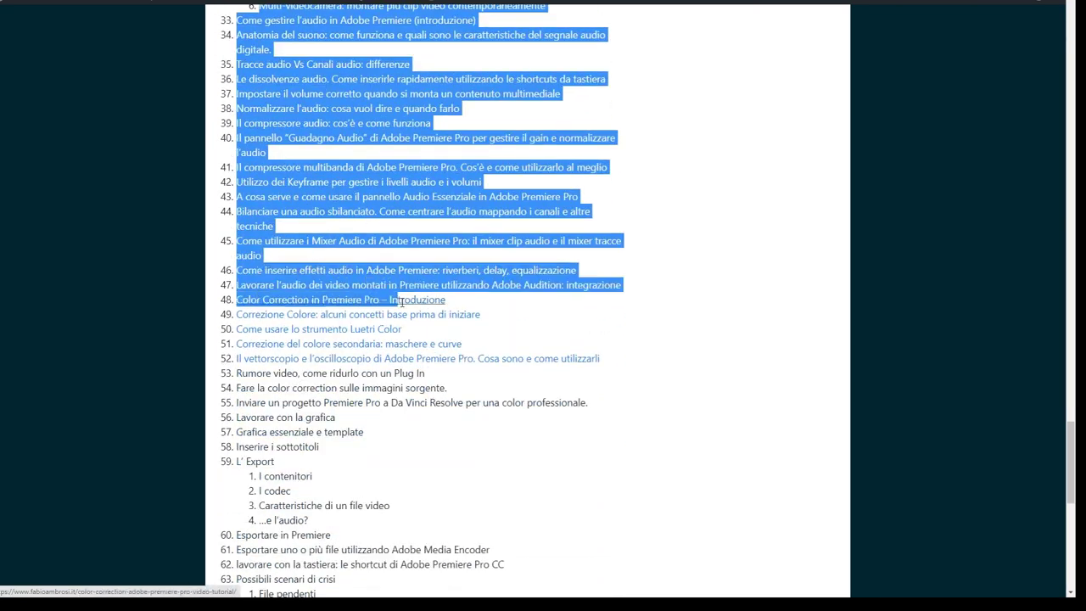
left_click(646, 379)
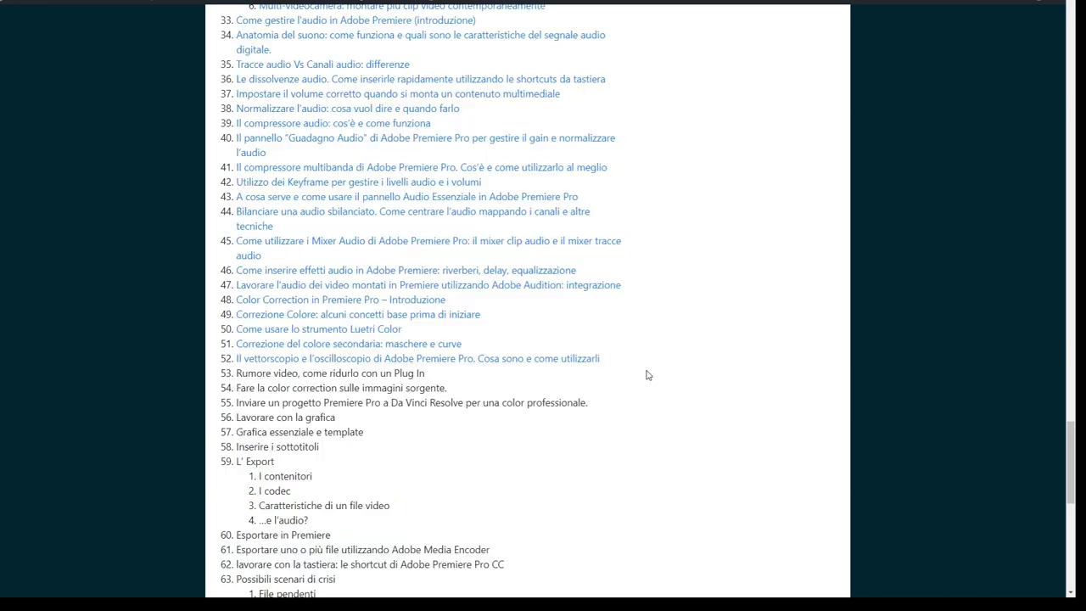
Scroll back and forth around the lesson list to review it again.
scroll(646, 378, "up", 15)
scroll(638, 294, "up", 8)
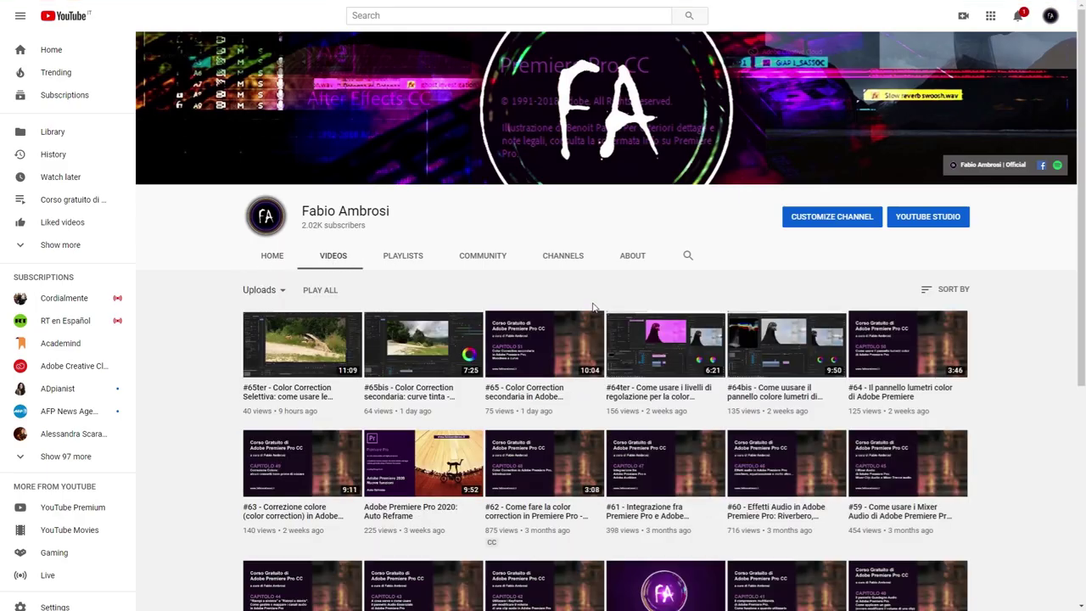
scroll(597, 320, "down", 1)
scroll(594, 315, "down", 3)
scroll(592, 314, "down", 1)
scroll(592, 314, "up", 2)
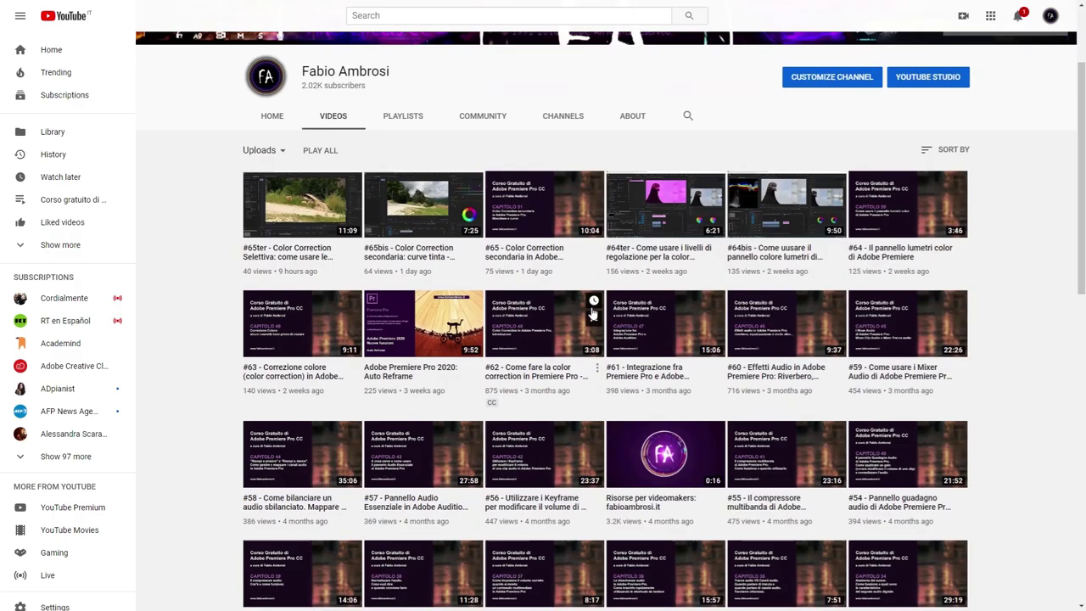
scroll(679, 288, "up", 2)
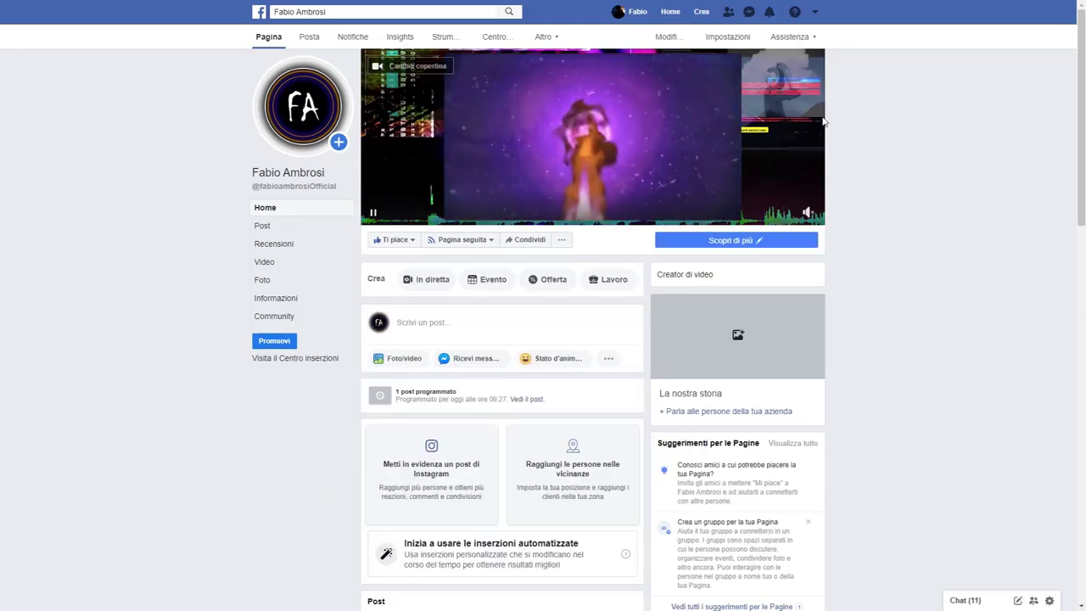
Scroll down the Fabio Ambrosi Facebook page past its posts and reviews.
mouse_move(274, 157)
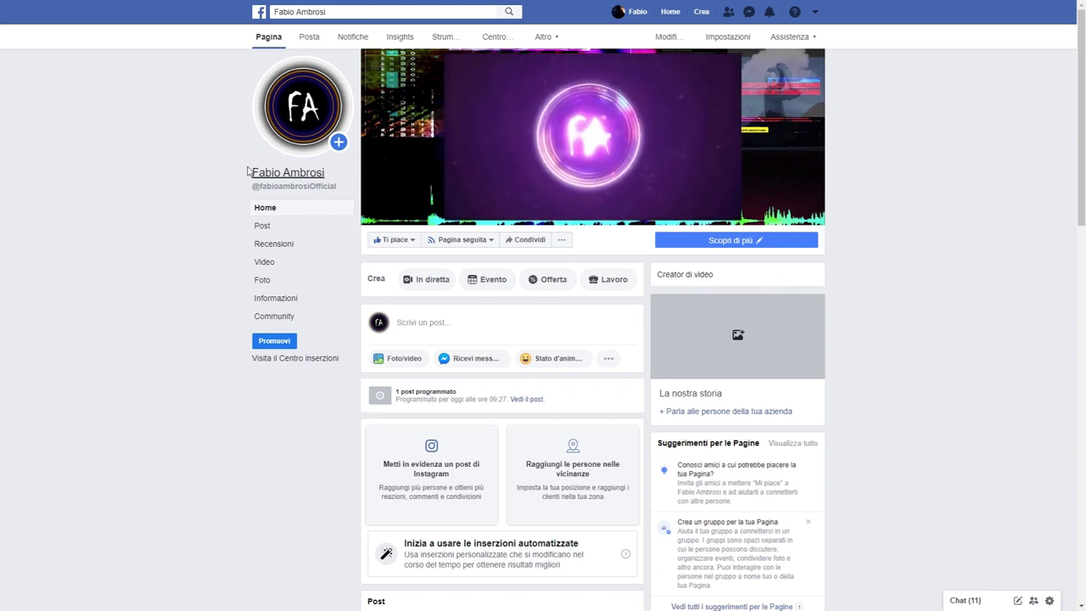
scroll(225, 178, "down", 1)
scroll(225, 185, "down", 7)
scroll(226, 185, "down", 5)
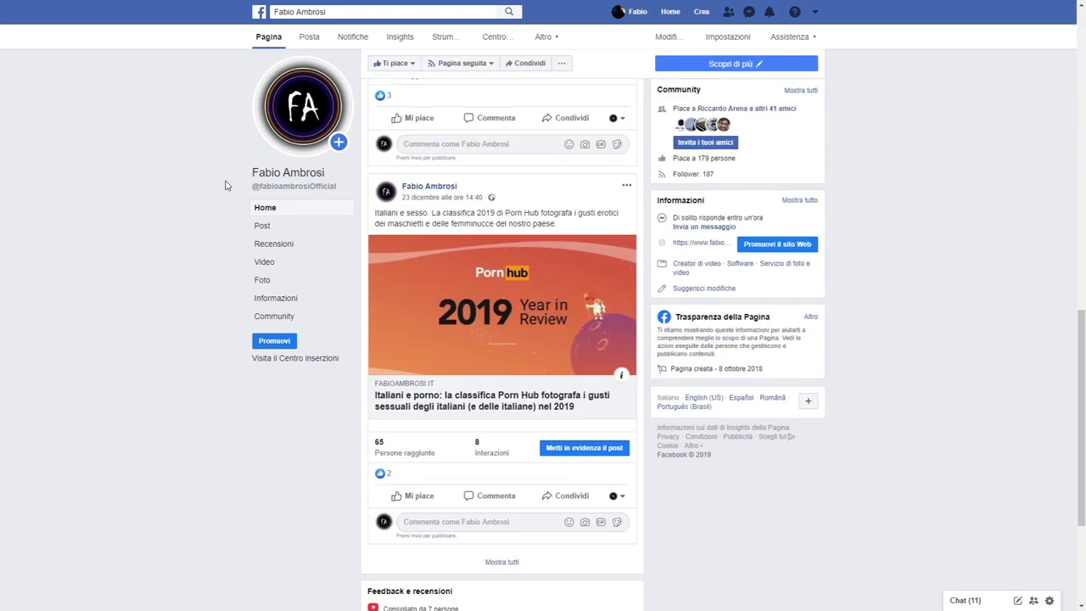
scroll(712, 177, "down", 2)
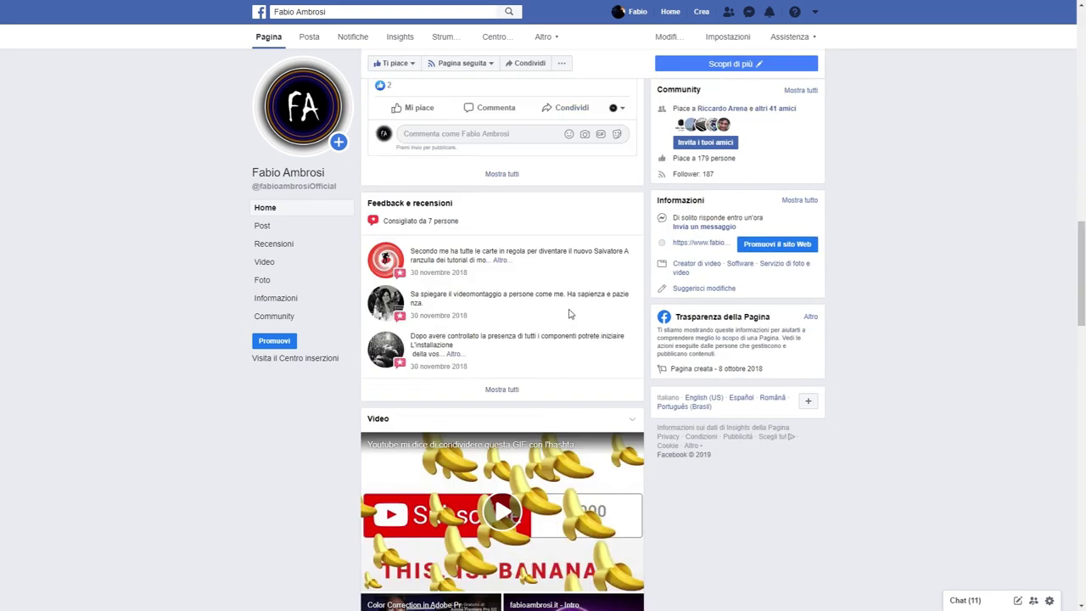
scroll(712, 177, "down", 4)
scroll(712, 177, "down", 3)
left_click(692, 174)
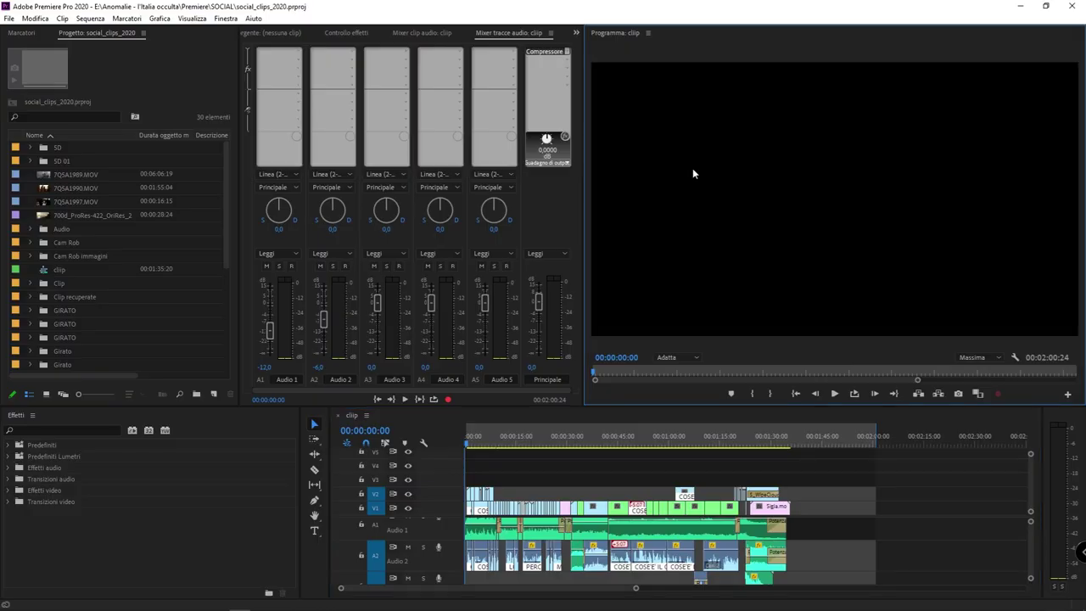
left_click(471, 446)
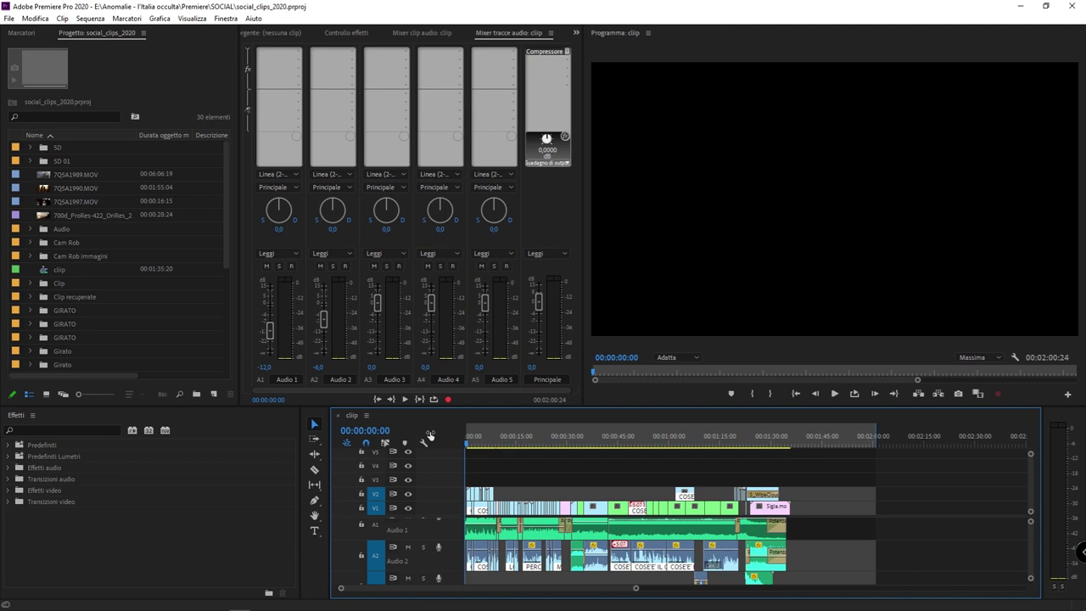
key("space")
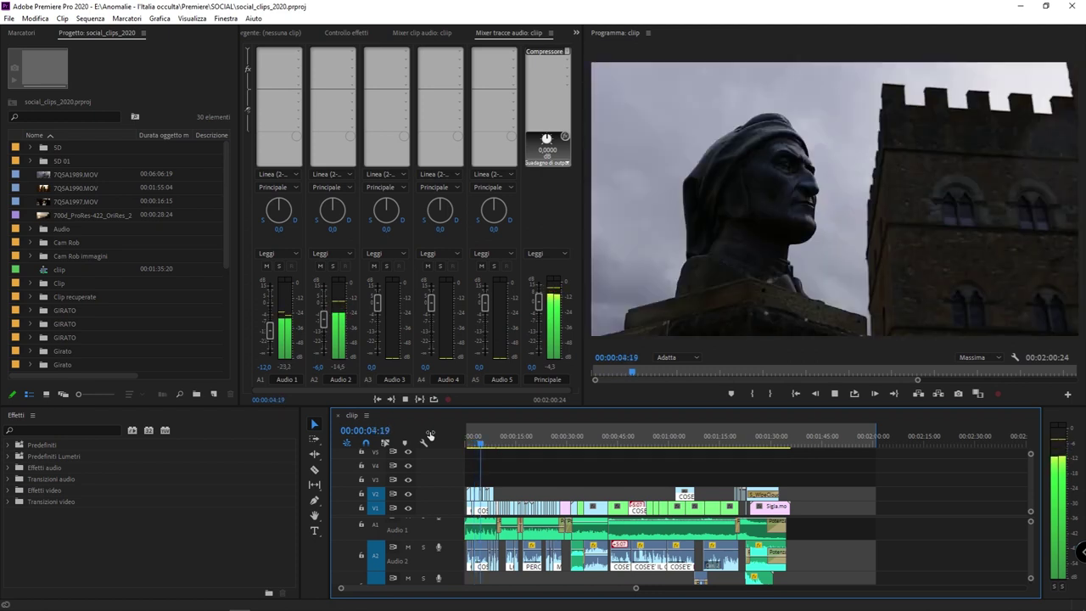
key("space")
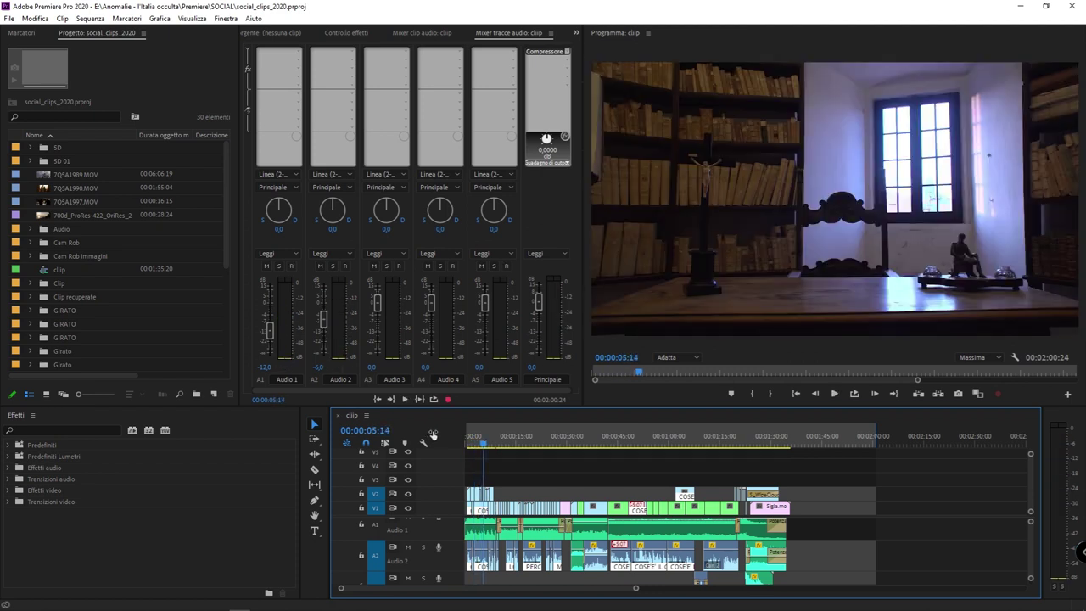
key("Home")
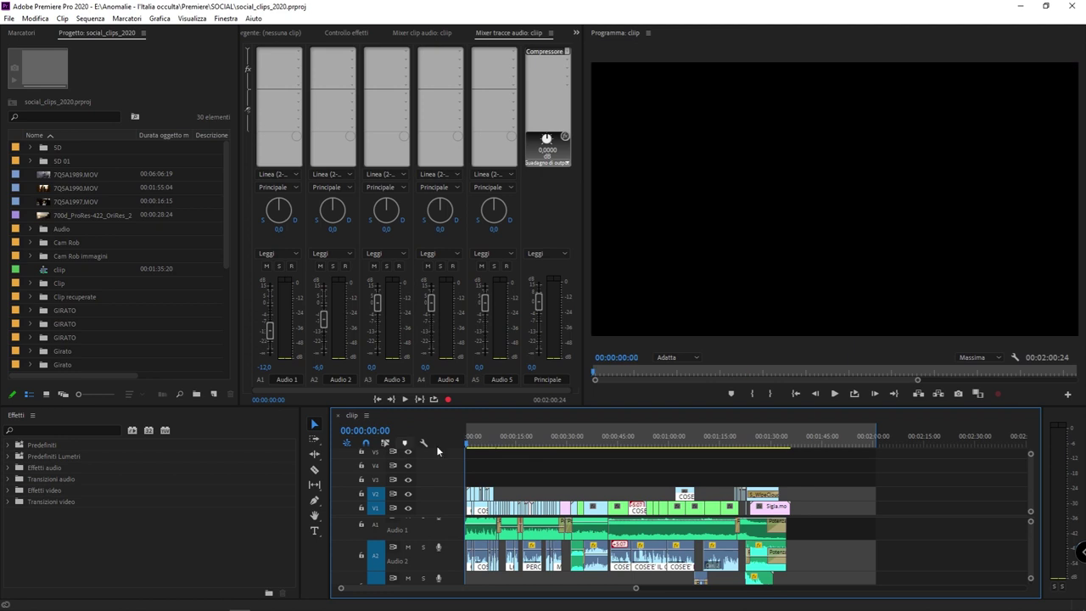
Scrub the sequence, make the timeline taller, and select clips on V1 and V2.
mouse_move(507, 440)
left_mouse_down()
mouse_move(528, 439)
mouse_move(466, 438)
left_mouse_up()
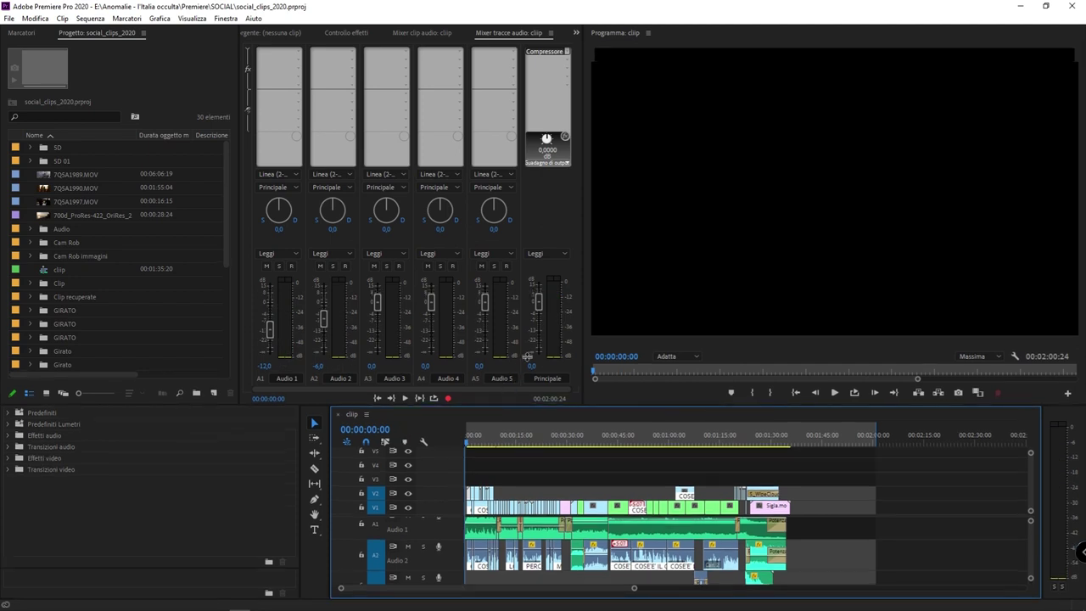
left_click_drag(527, 357, 541, 283)
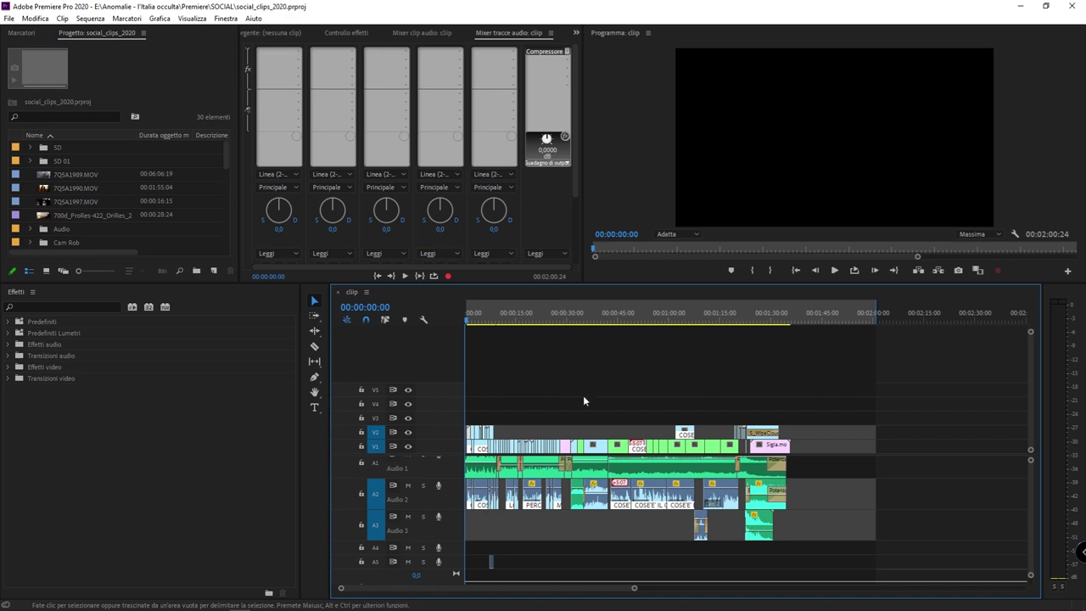
left_click_drag(509, 423, 533, 442)
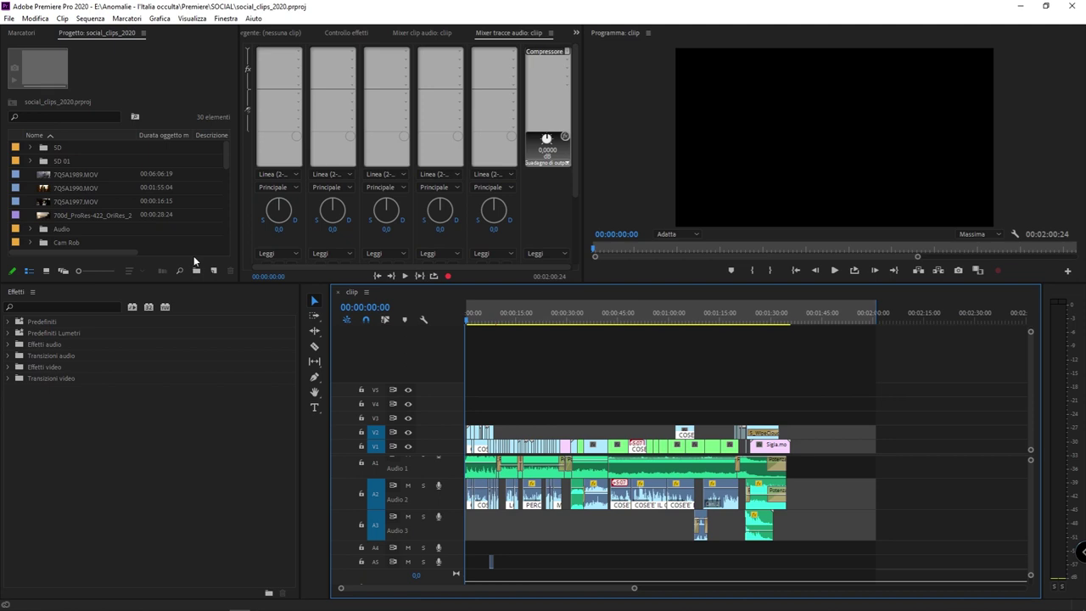
Drag the panel divider down to enlarge the Project panel and audio mixer.
left_click(239, 280)
left_click_drag(239, 280, 239, 412)
left_click_drag(273, 444, 274, 446)
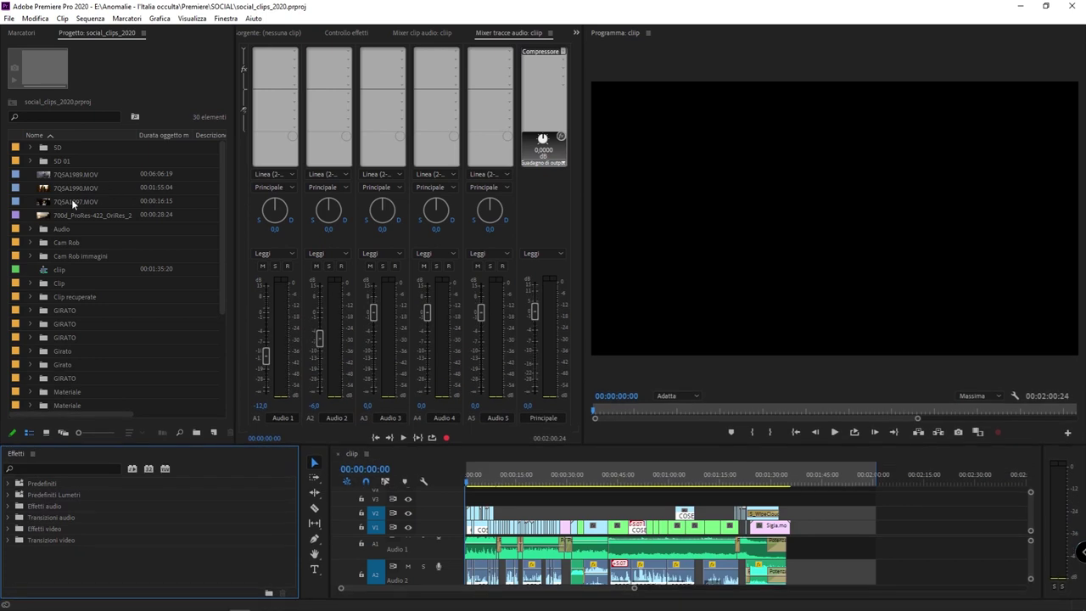
Explore the Project panel's new-item list and the Materiale bin's context options.
left_click(214, 432)
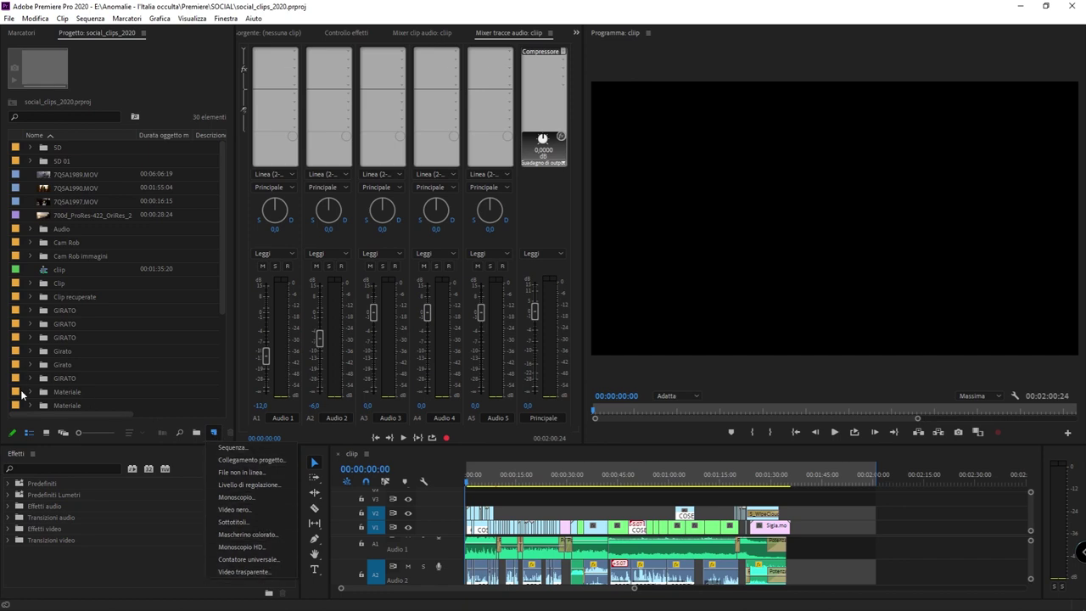
right_click(25, 393)
key("Escape")
scroll(55, 349, "down", 5)
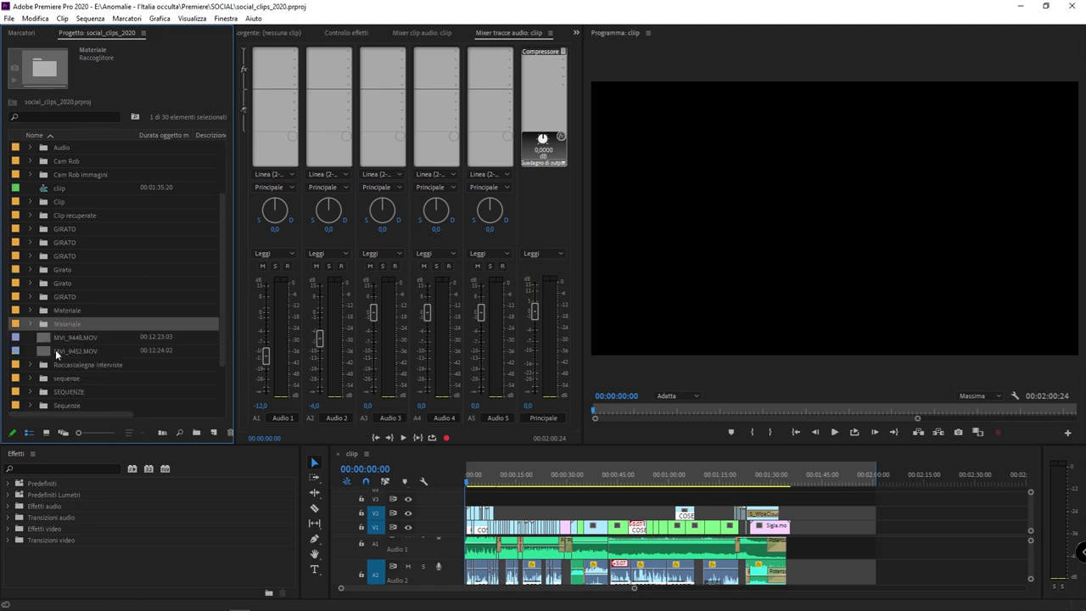
left_click(72, 406)
right_click(73, 402)
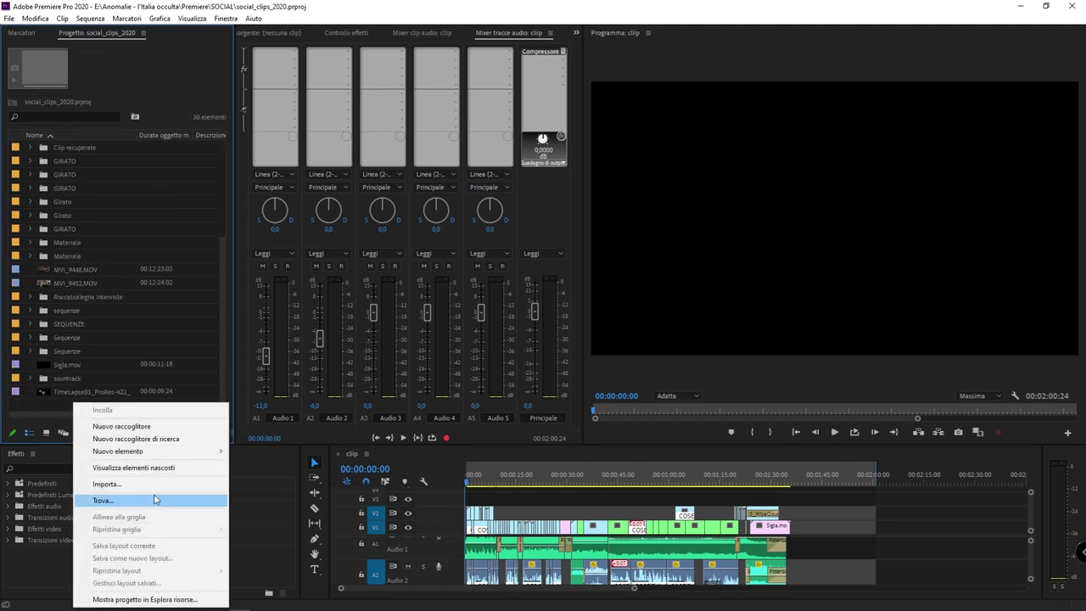
mouse_move(183, 457)
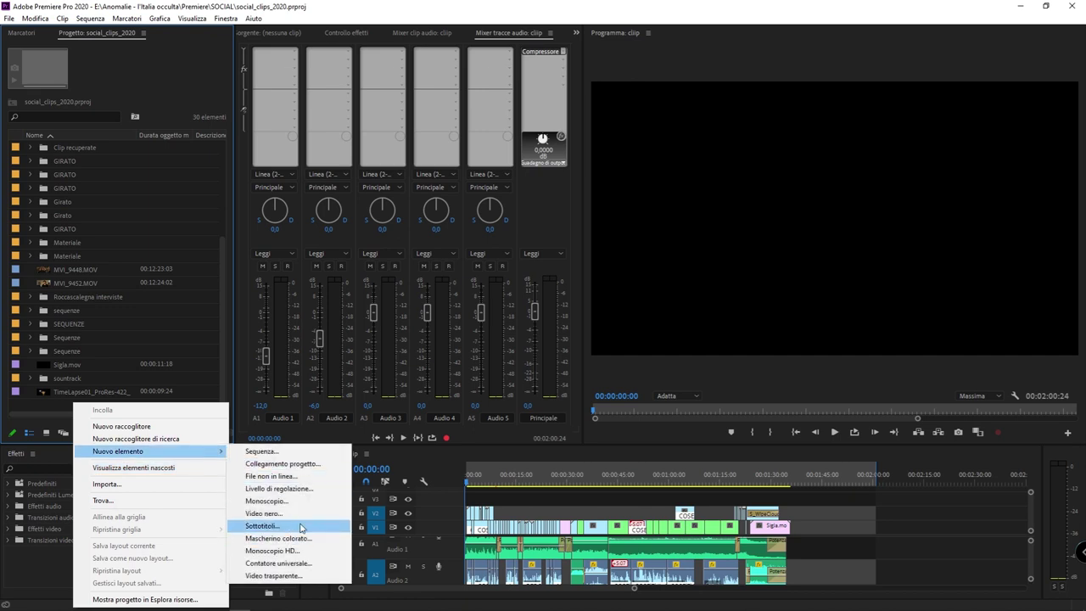
Look through the File menu, then choose Nuovo elemento > Sottotitoli from the Project panel menu.
left_click(8, 18)
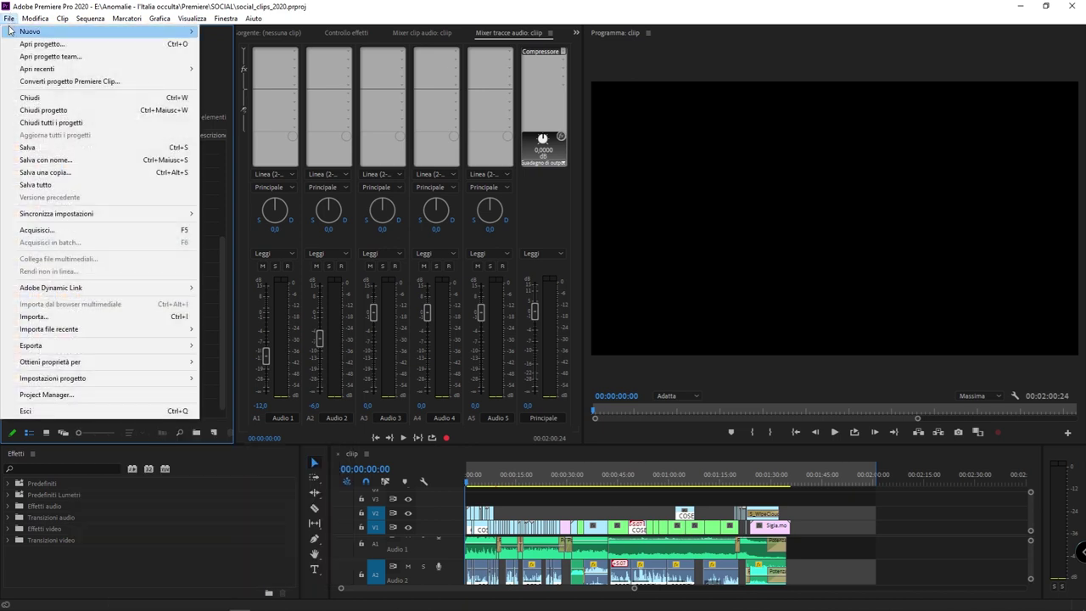
mouse_move(9, 30)
mouse_move(159, 18)
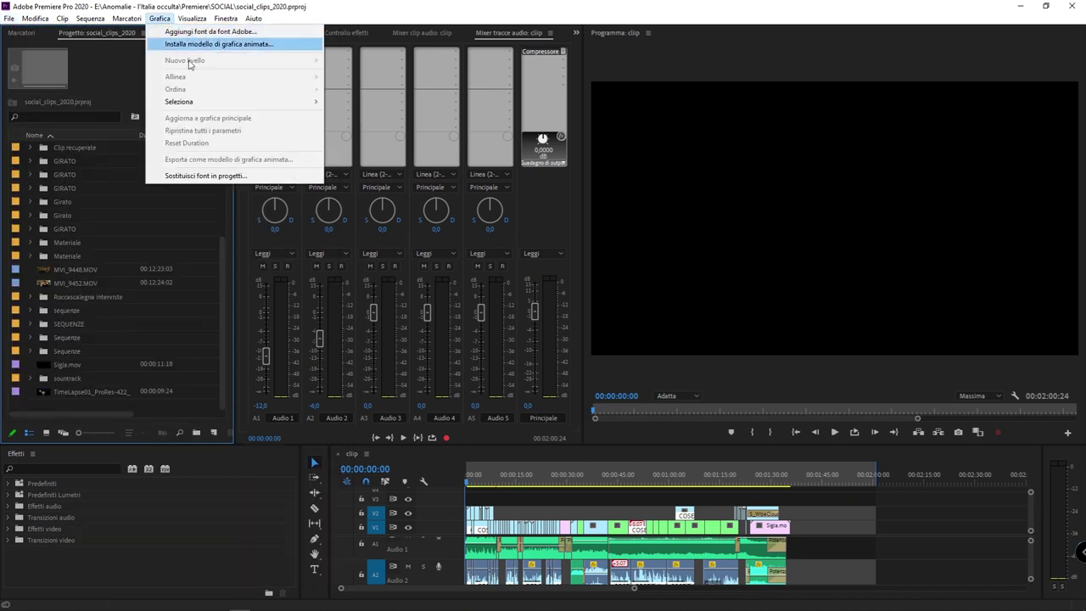
left_click(100, 406)
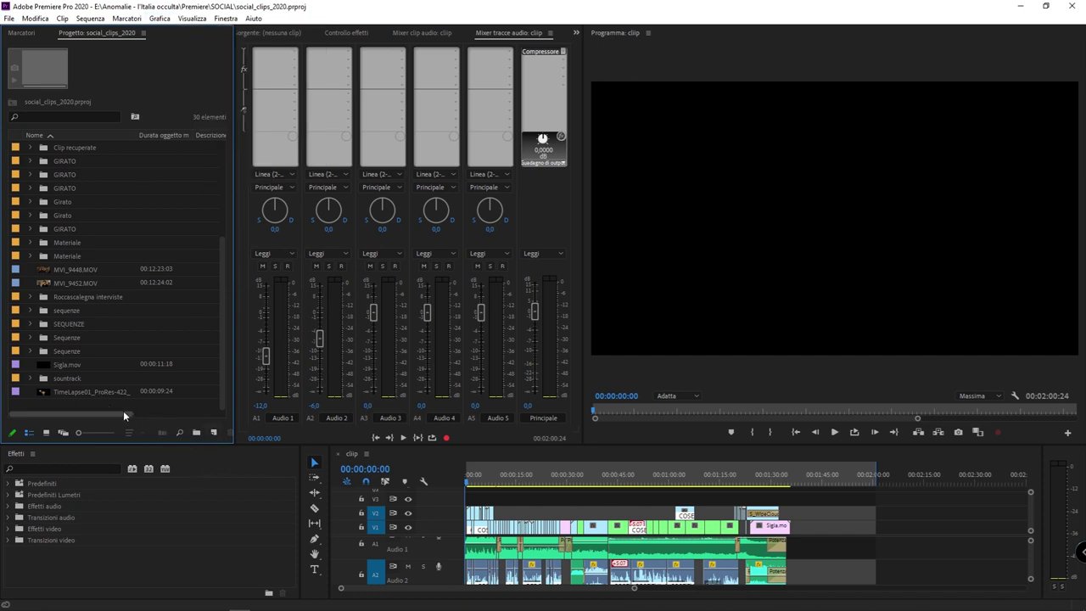
right_click(126, 406)
left_click(109, 407)
left_click(214, 432)
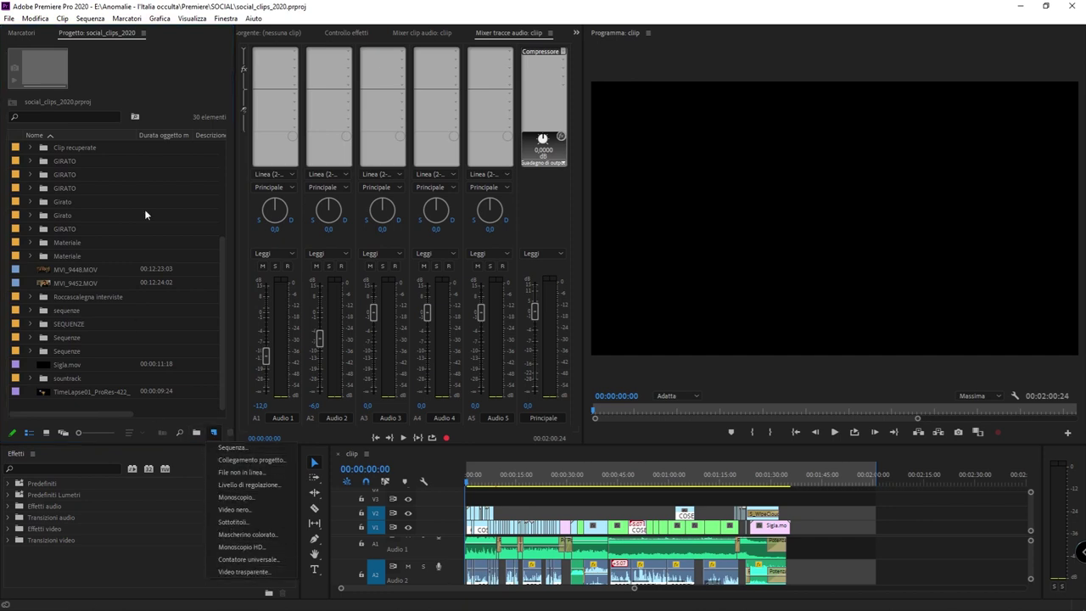
left_click(9, 18)
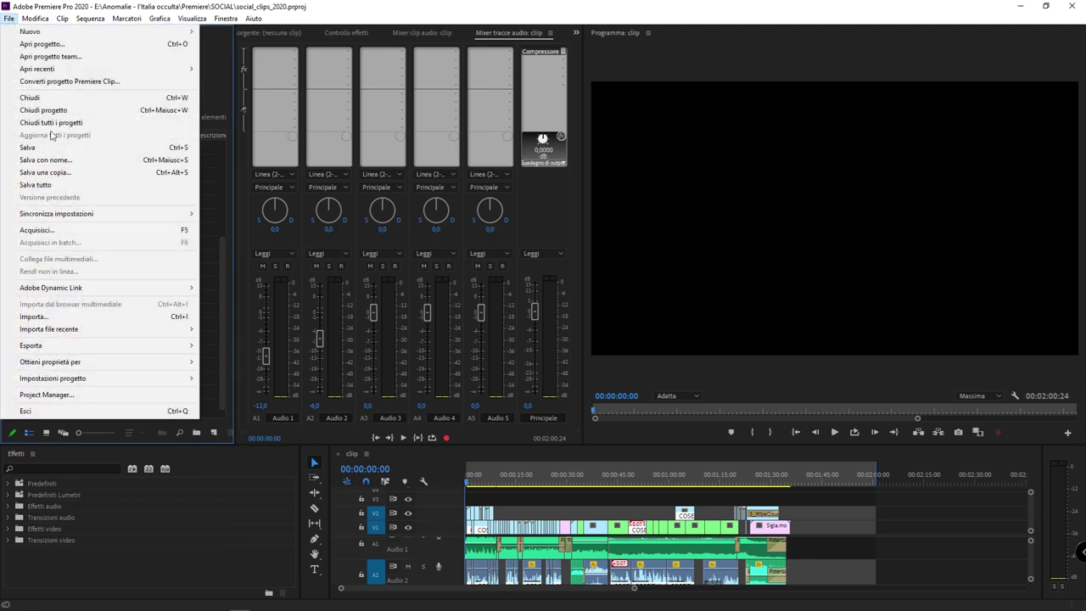
mouse_move(115, 34)
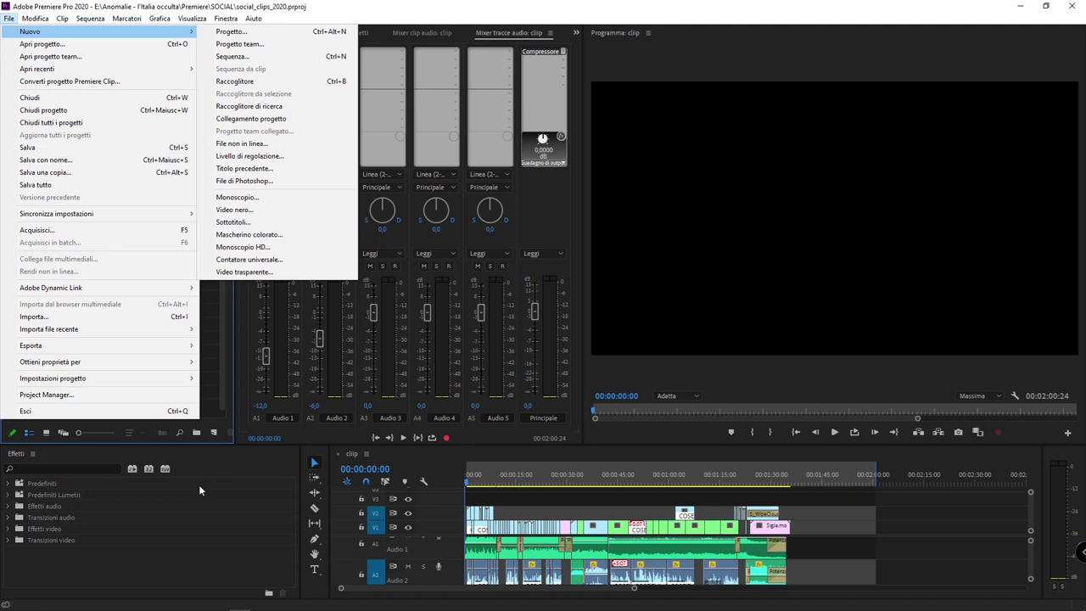
left_click(217, 451)
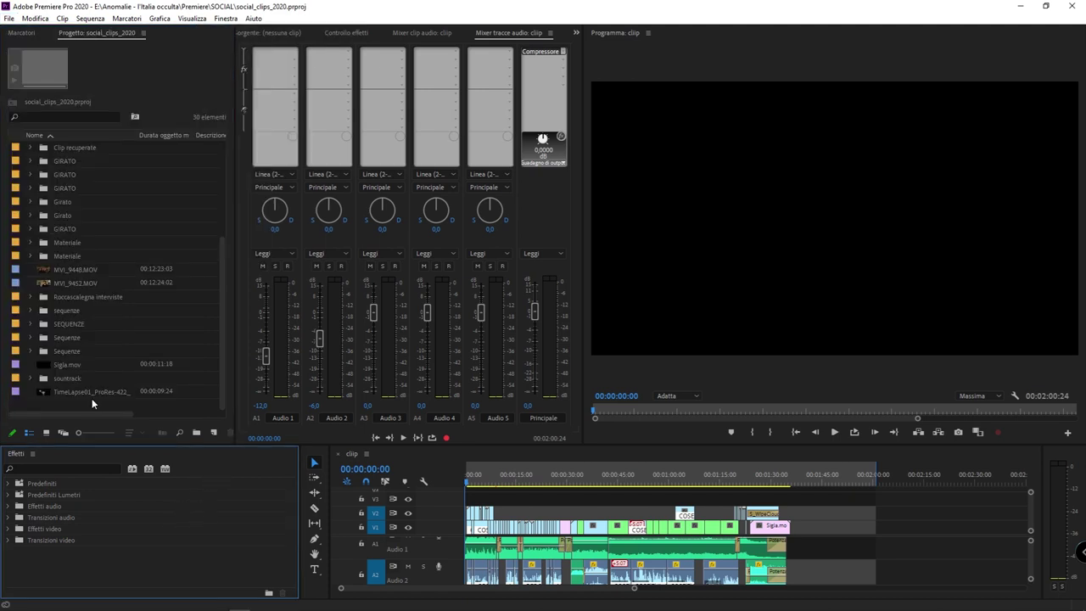
right_click(101, 399)
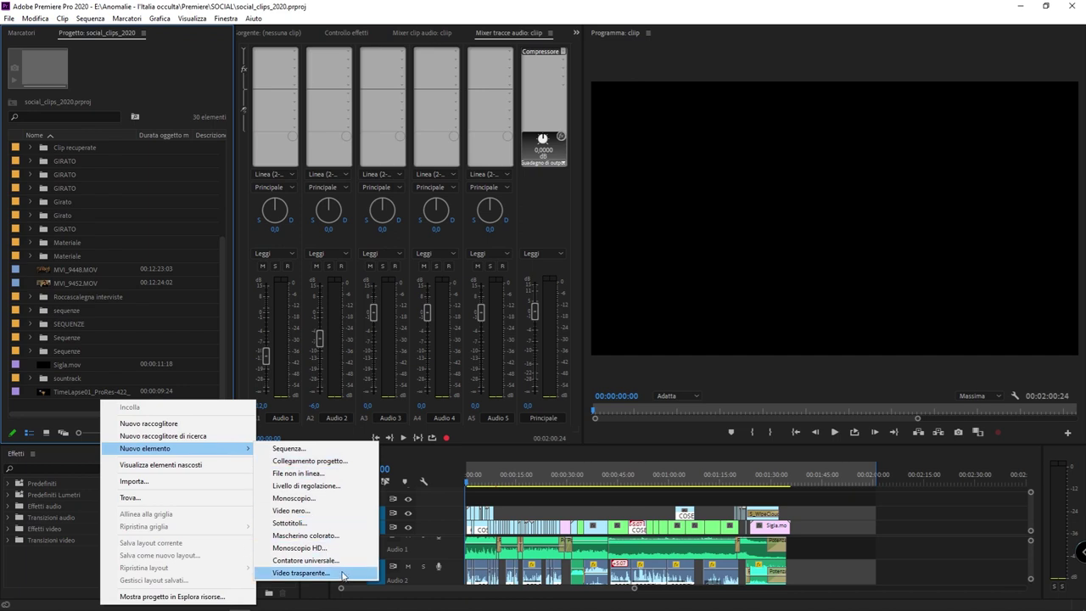
left_click(336, 523)
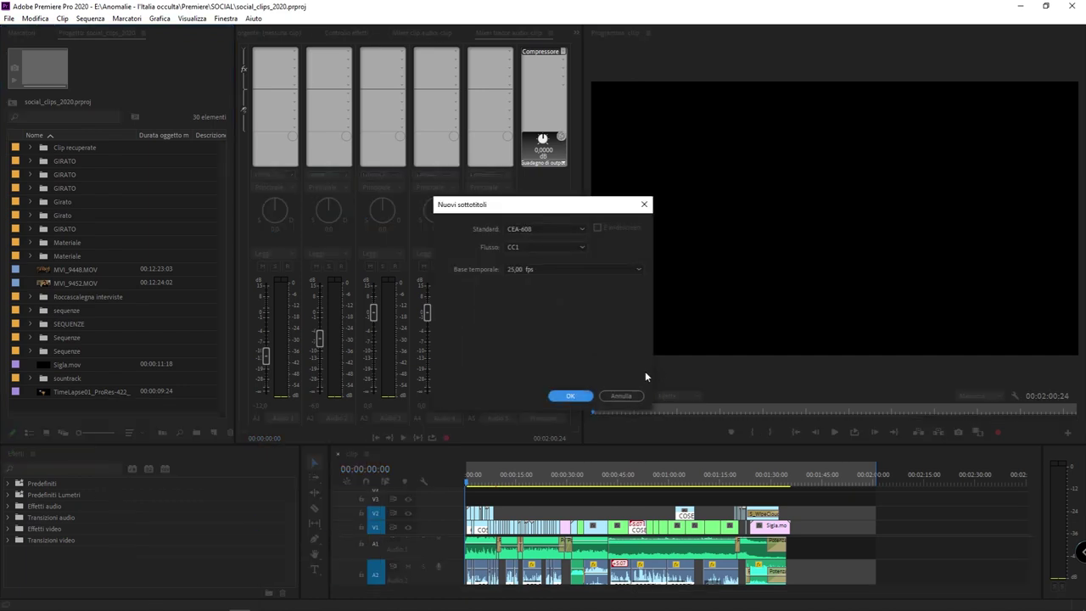
Set the caption standard to Sottotitoli aperti, keeping 1920x1080 and 25 fps, and confirm.
left_click_drag(576, 209, 735, 132)
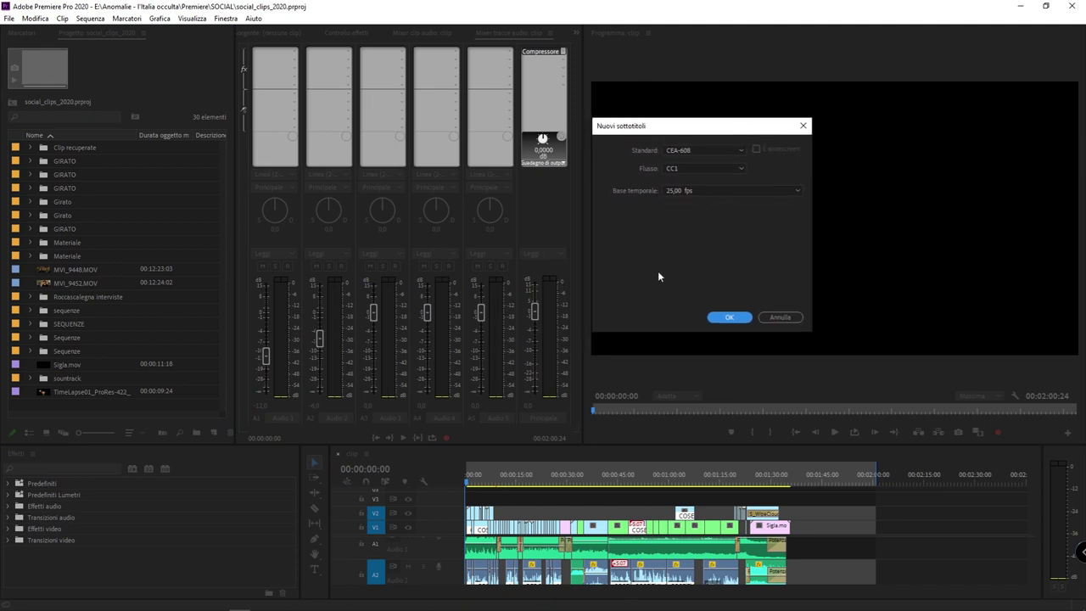
left_click(713, 151)
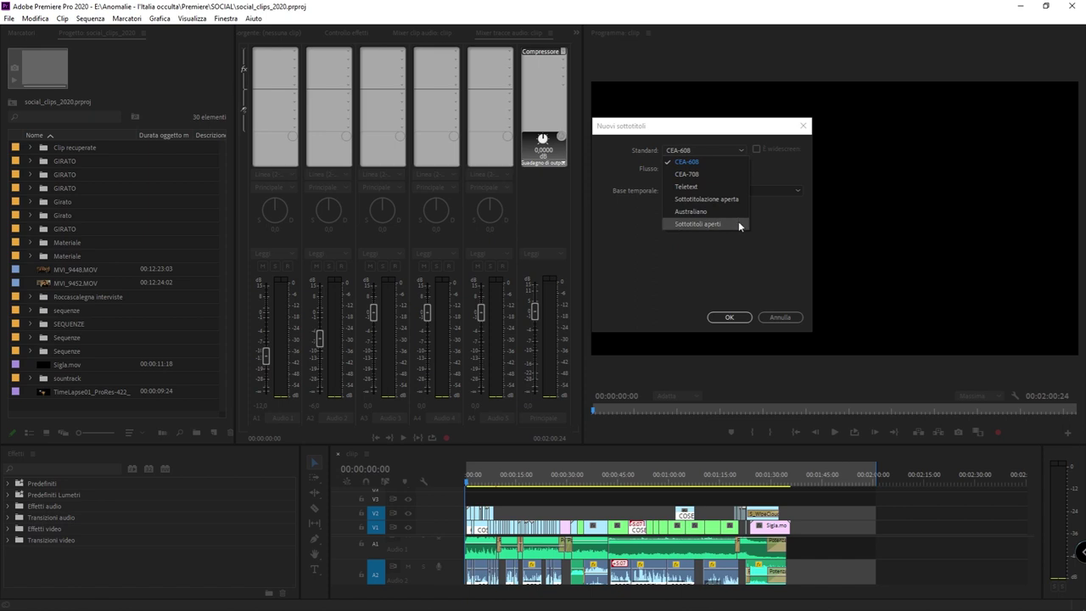
left_click(738, 225)
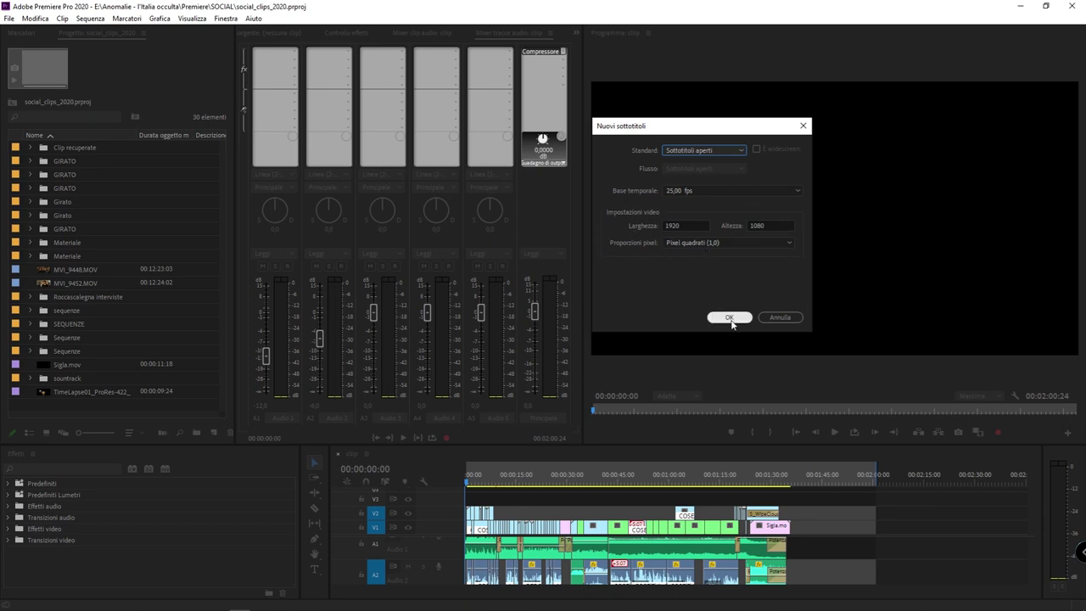
left_click(730, 318)
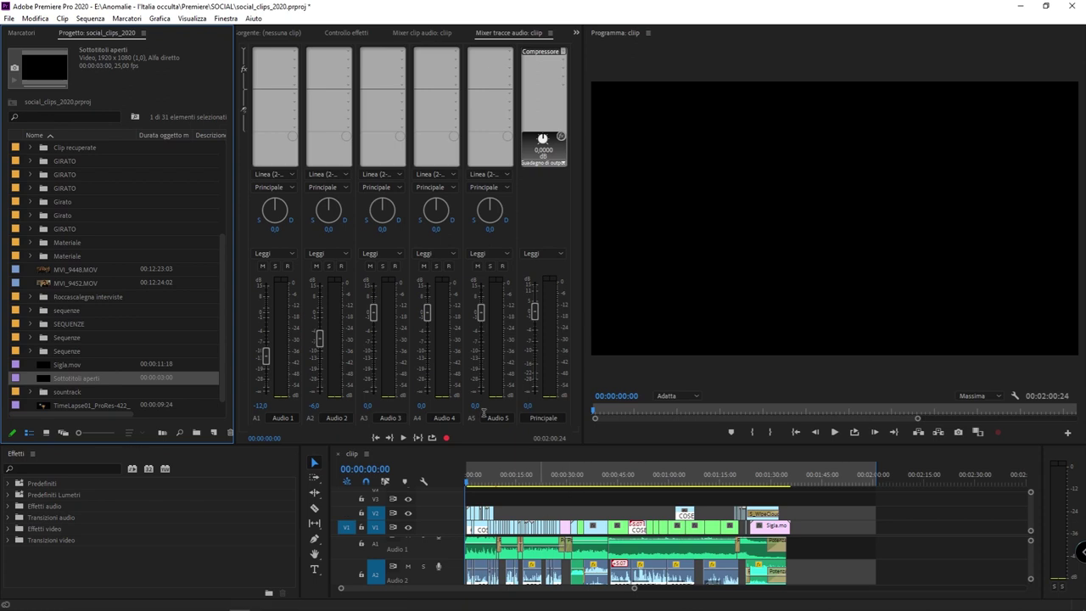
scroll(72, 389, "down", 1)
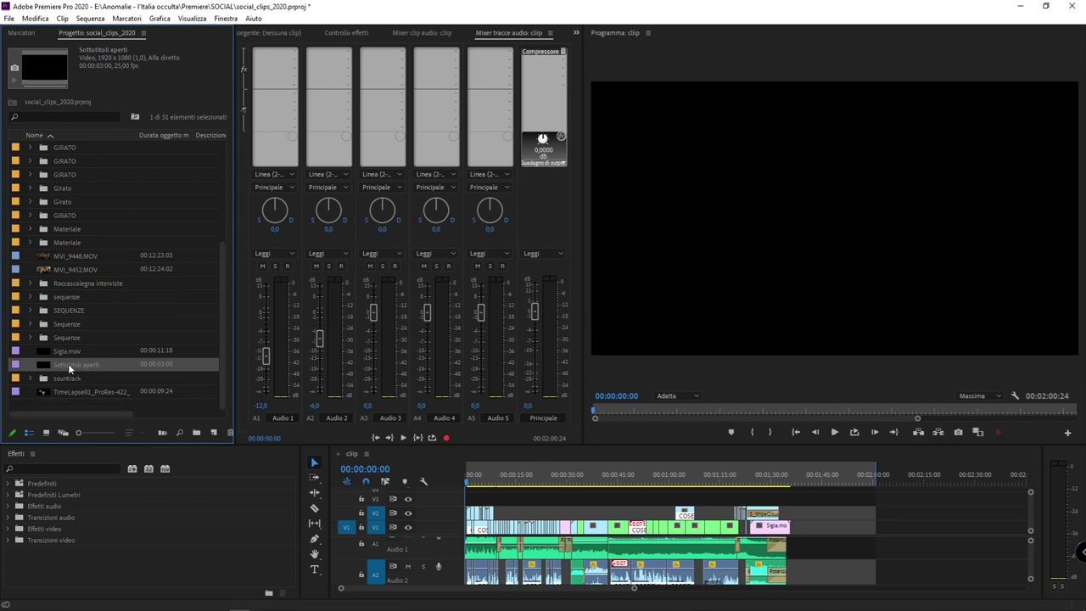
Place Sottotitoli aperti at the start of V3 and stretch it to about 00:01:35:20.
left_click_drag(43, 367, 469, 501)
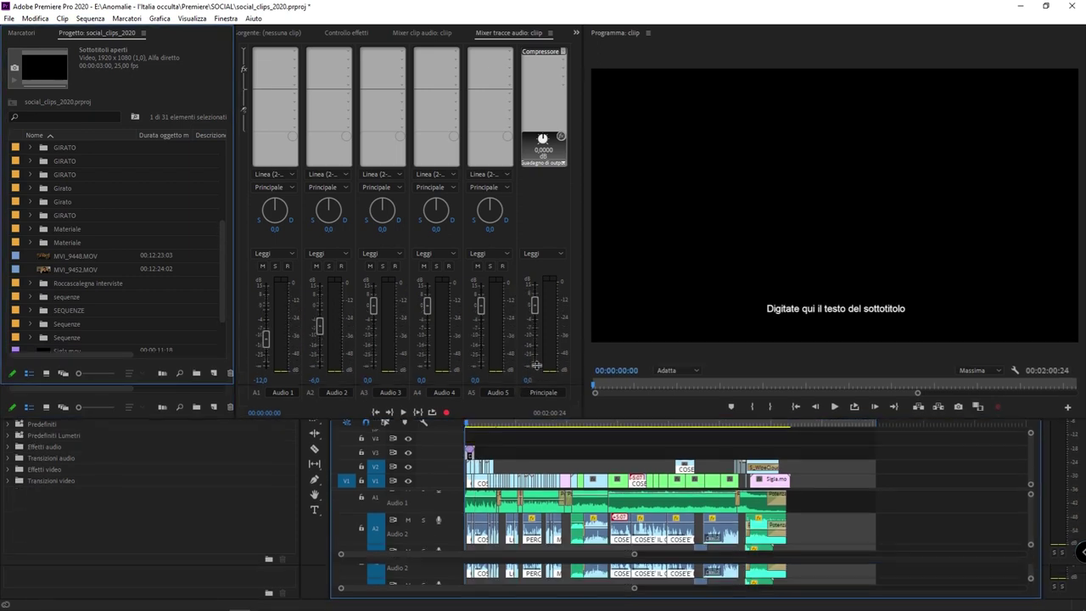
left_click_drag(505, 443, 540, 333)
left_click_drag(472, 442, 804, 441)
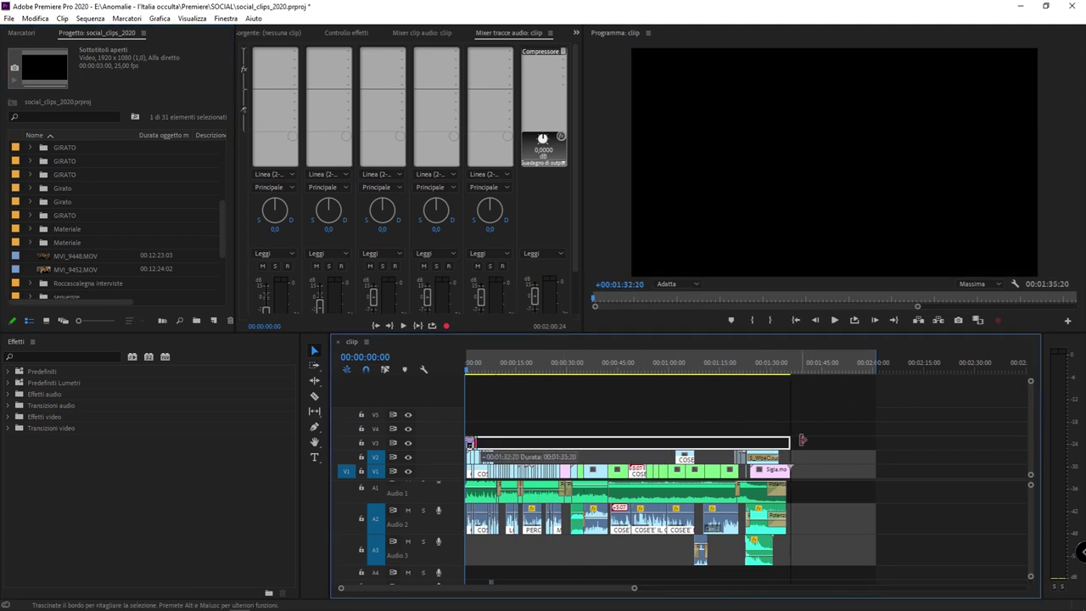
left_click_drag(803, 441, 799, 440)
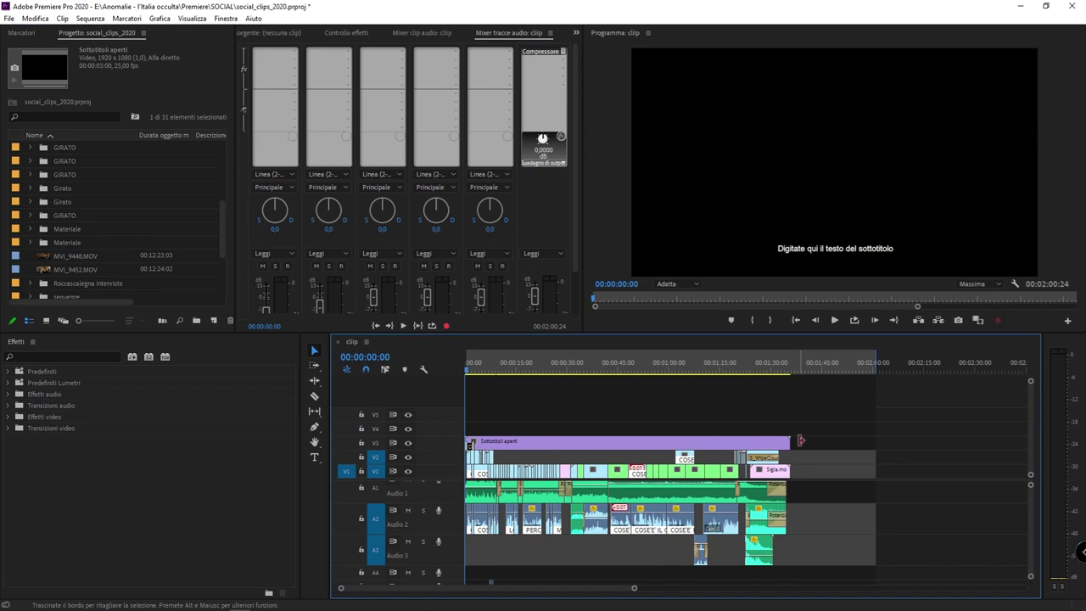
left_click(589, 441)
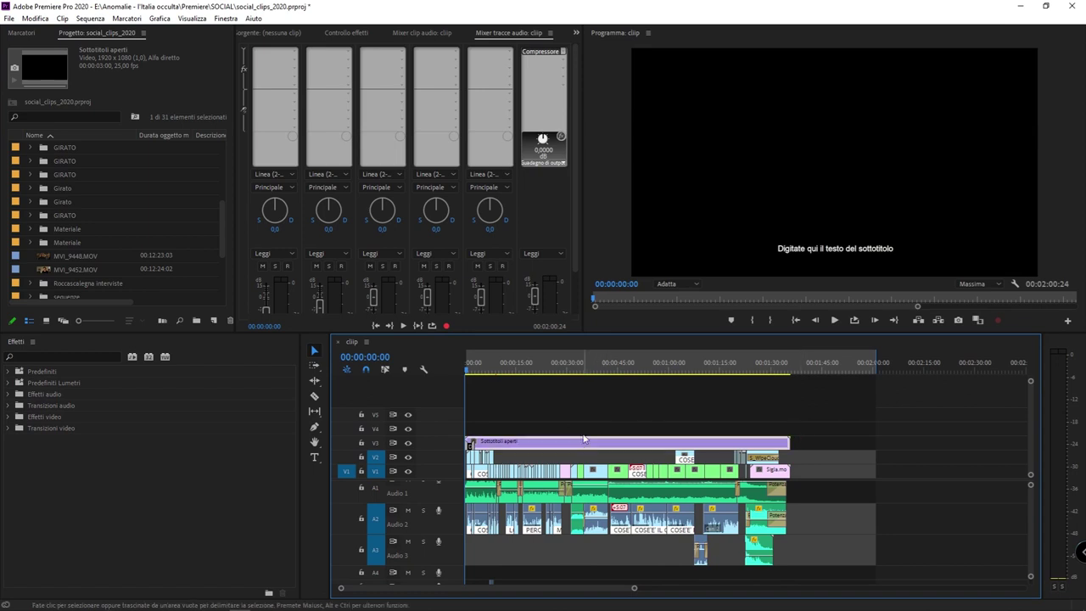
key("equal")
key("equal")
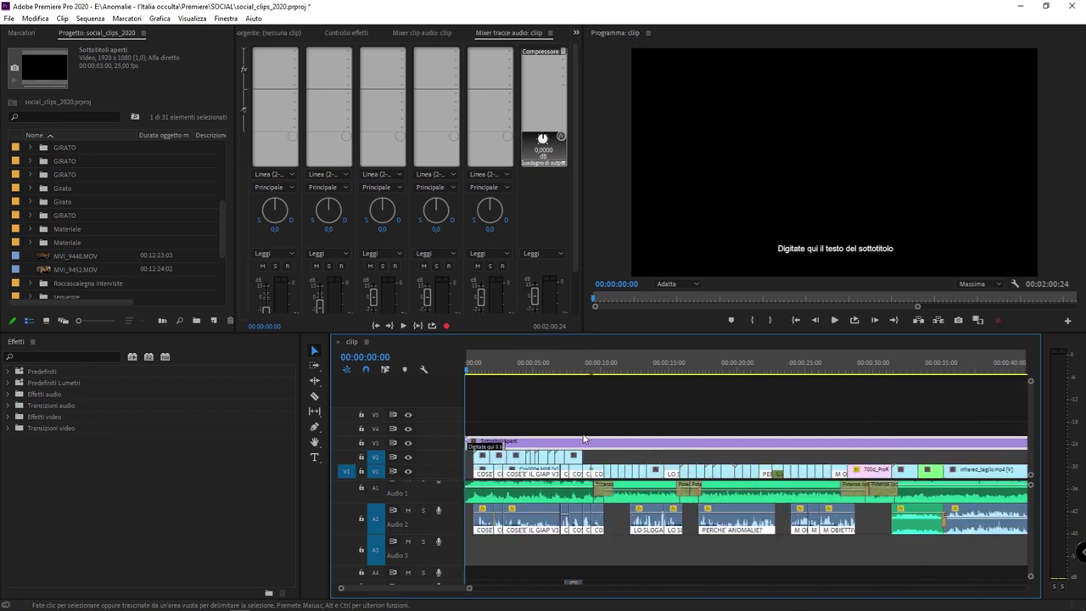
key("equal")
key("equal")
key("equal")
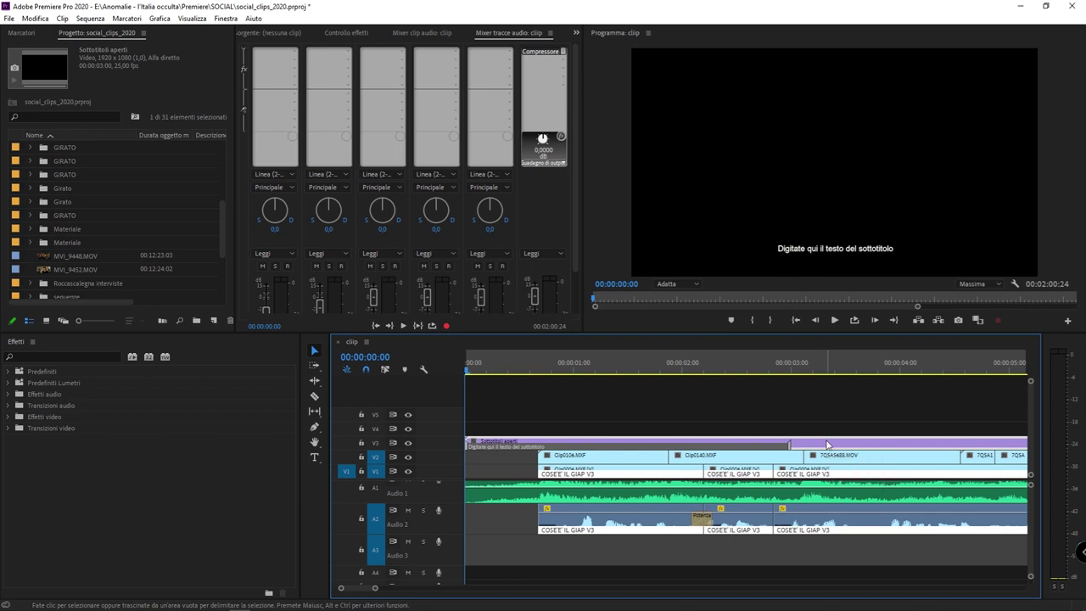
Double-click the V3 captions clip to load its placeholder caption, 00:00:00:00–00:00:03:00, for editing.
left_click(821, 441)
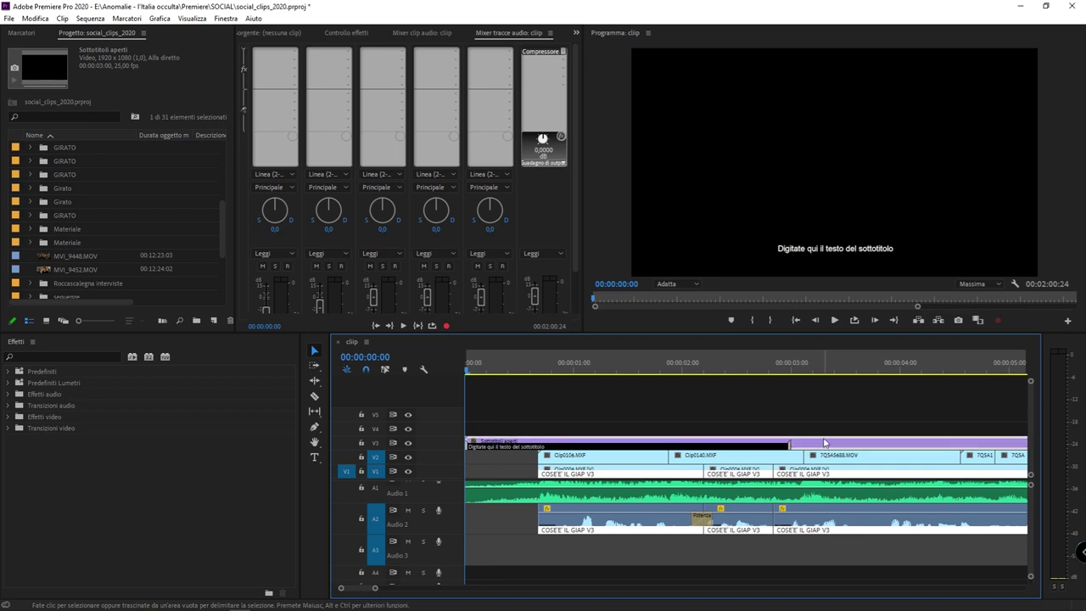
double_click(823, 442)
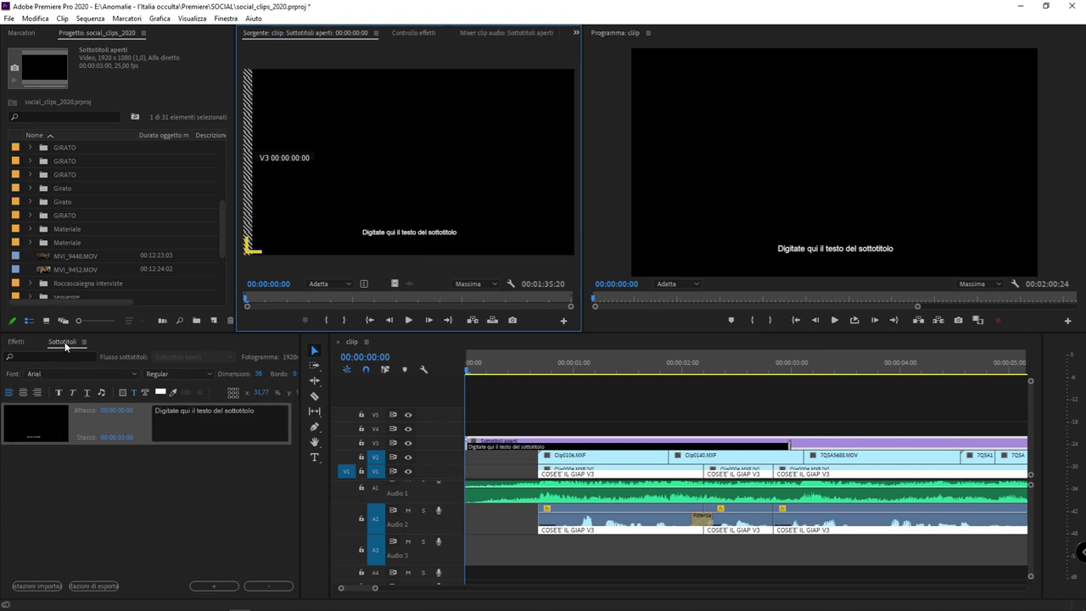
left_click(227, 19)
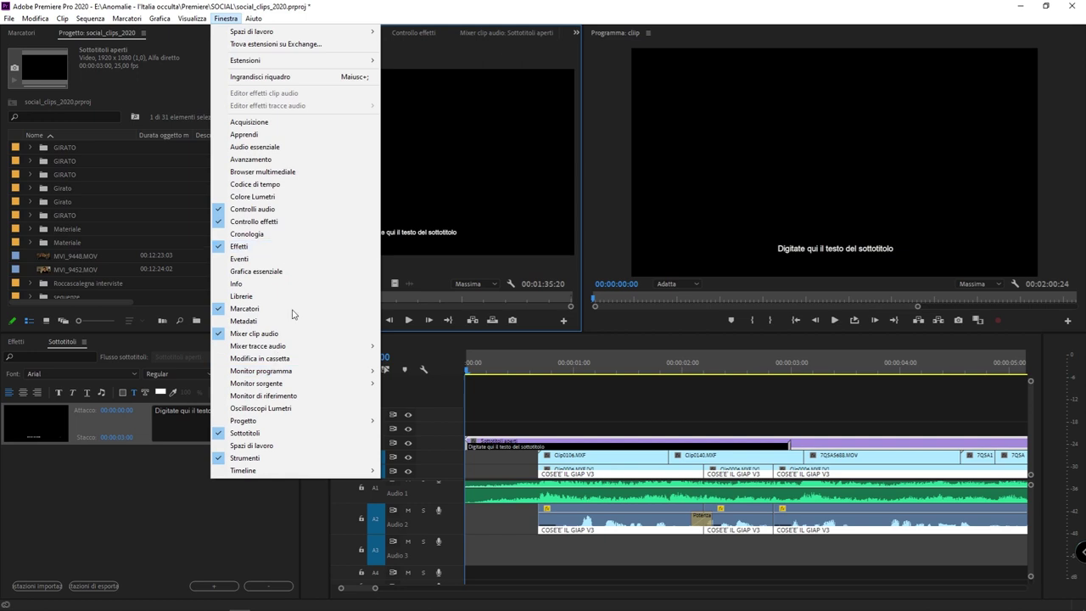
left_click(114, 501)
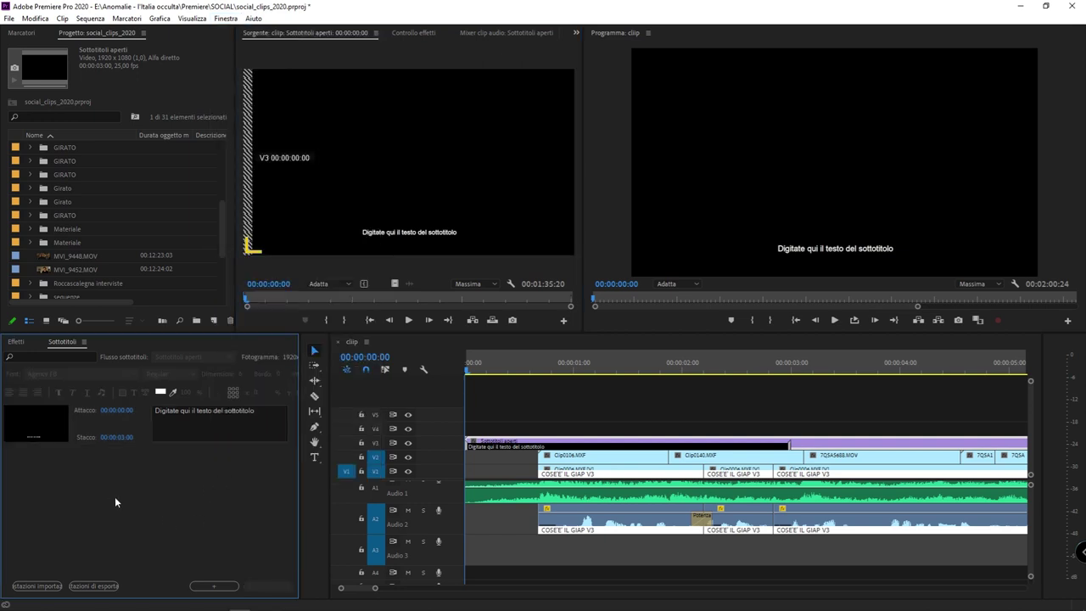
left_click(513, 560)
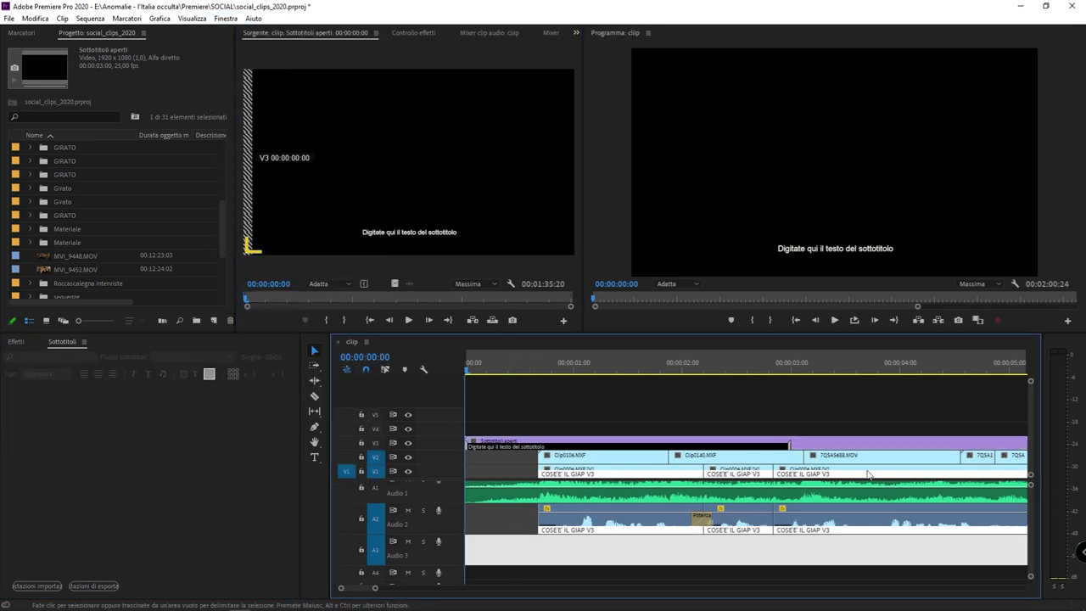
left_click(831, 428)
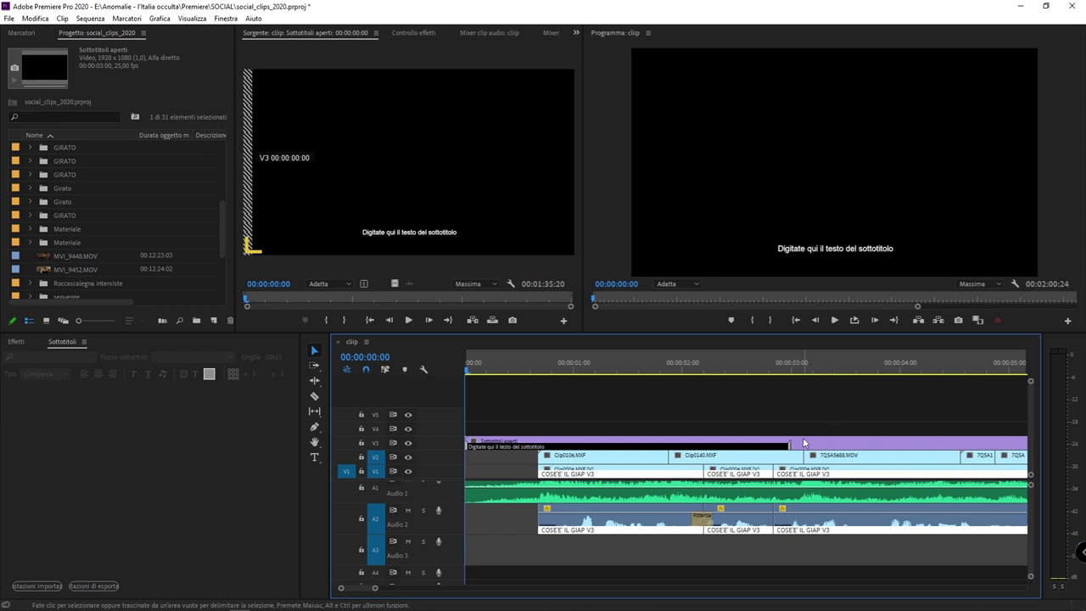
double_click(802, 445)
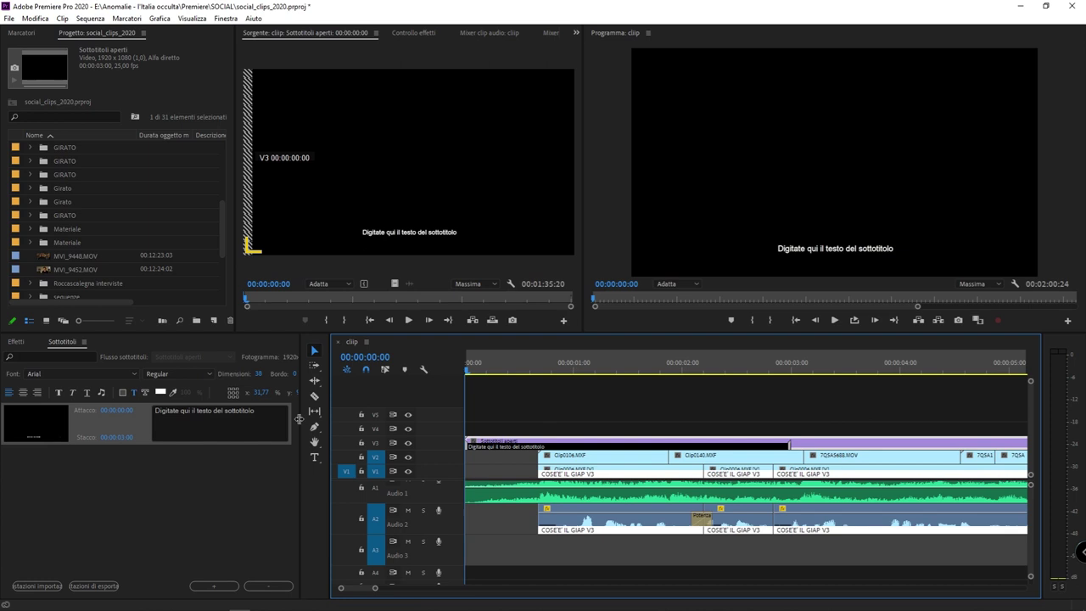
Widen the caption editor and replace the placeholder text with 'Ciao a tutti'.
left_click_drag(299, 438, 424, 438)
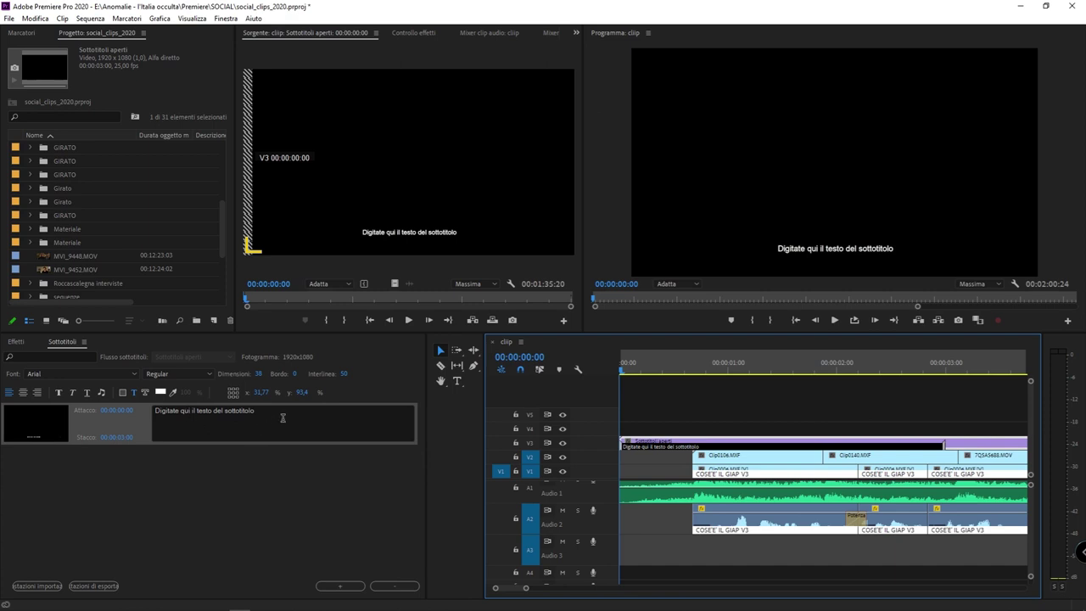
left_click(33, 430)
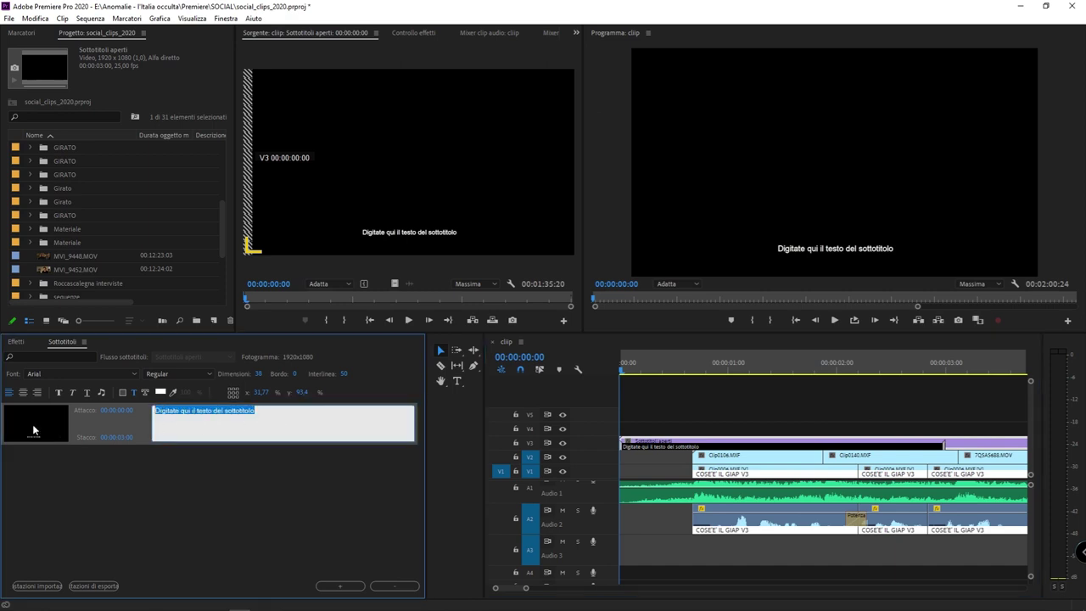
key("BackSpace")
type("Ciao a tutti")
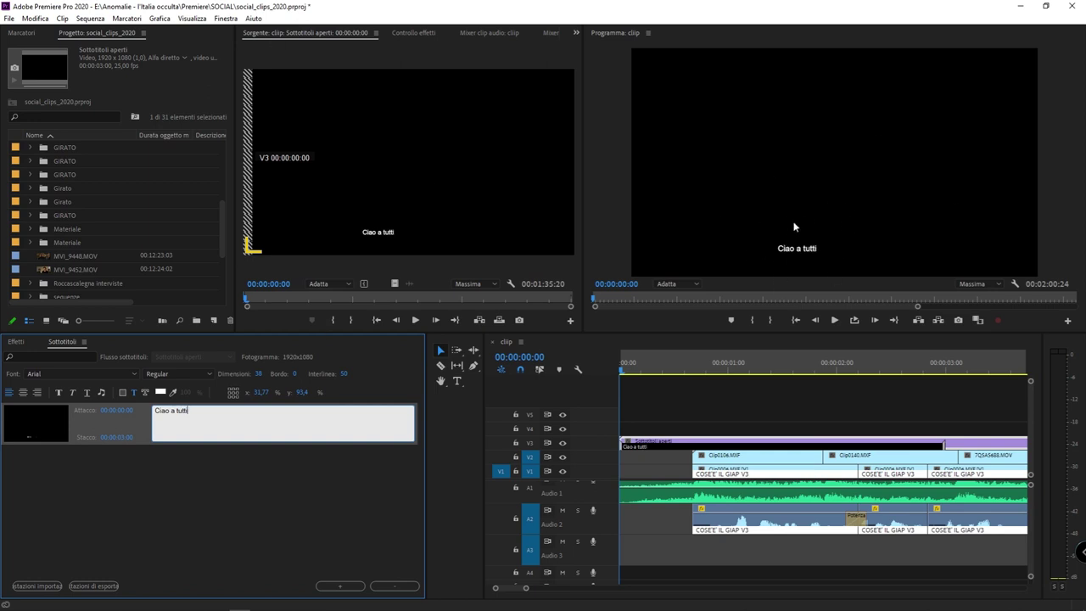
left_click(218, 420)
left_click(126, 422)
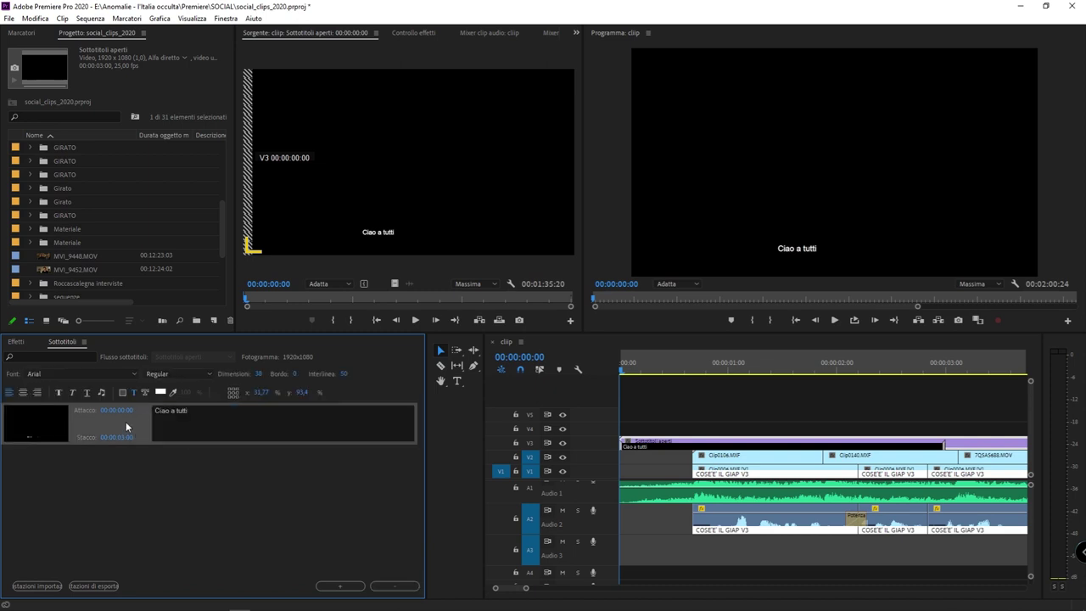
Set the caption text colour to red.
left_click(164, 393)
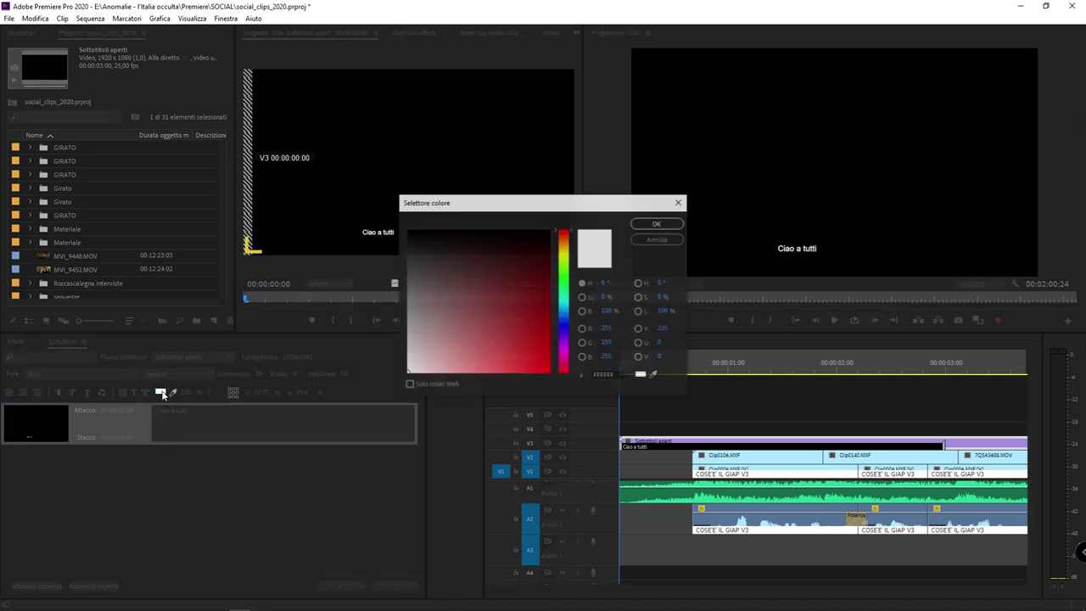
left_click_drag(477, 323, 683, 361)
left_click(674, 223)
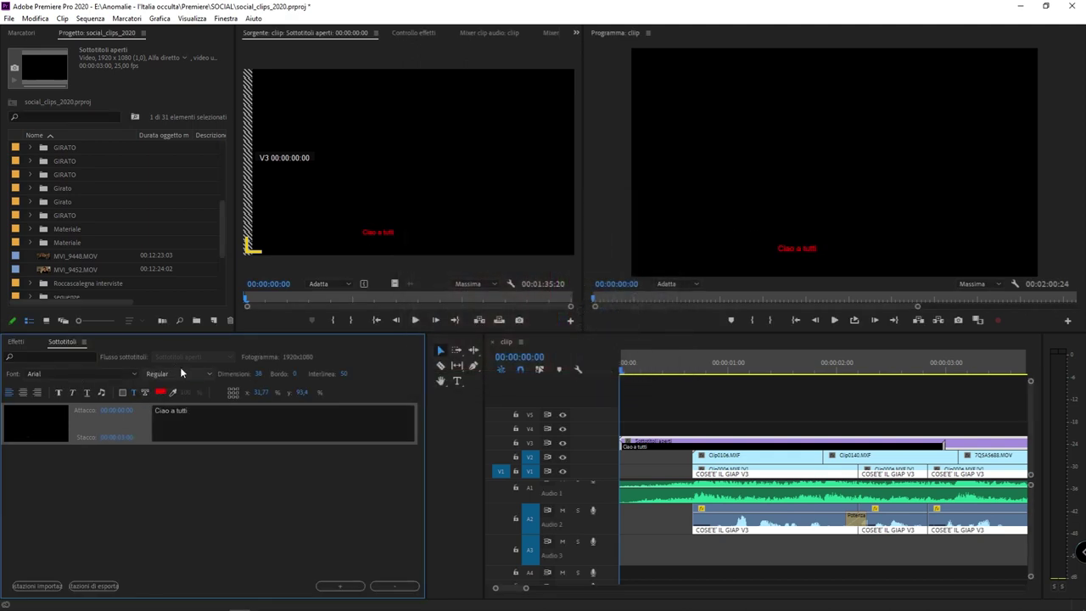
Enlarge the text to size 68, place it bottom centre, and change its colour to white.
left_click_drag(256, 375, 278, 378)
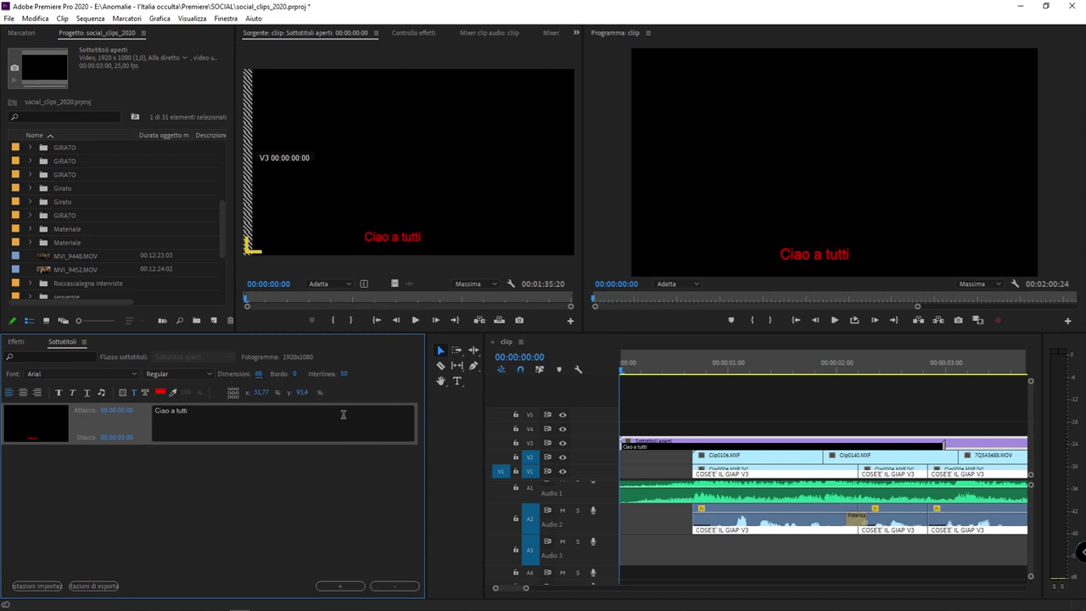
left_click(232, 390)
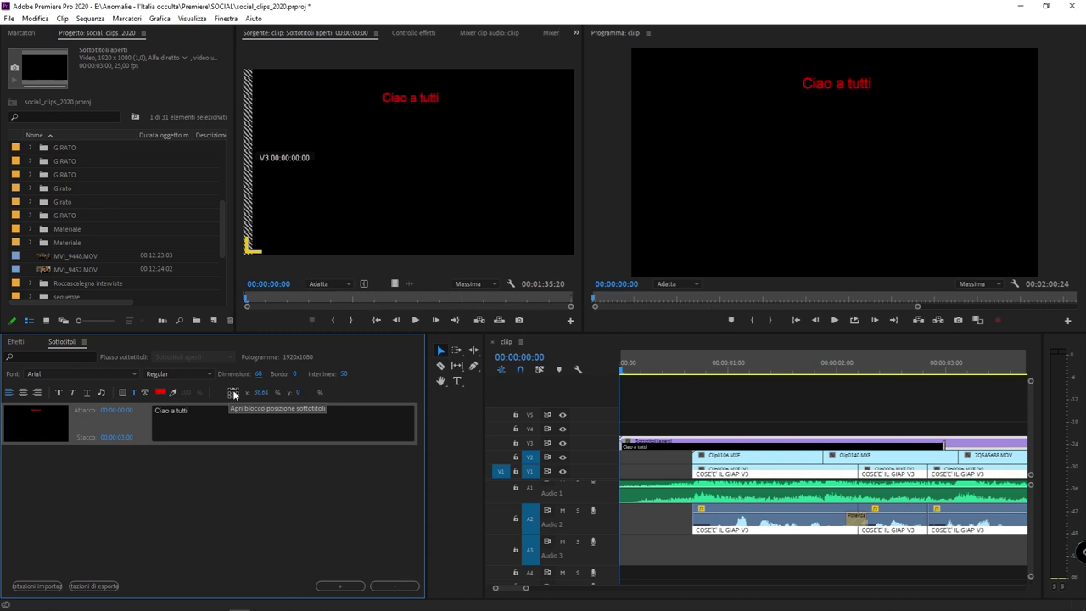
left_click(234, 393)
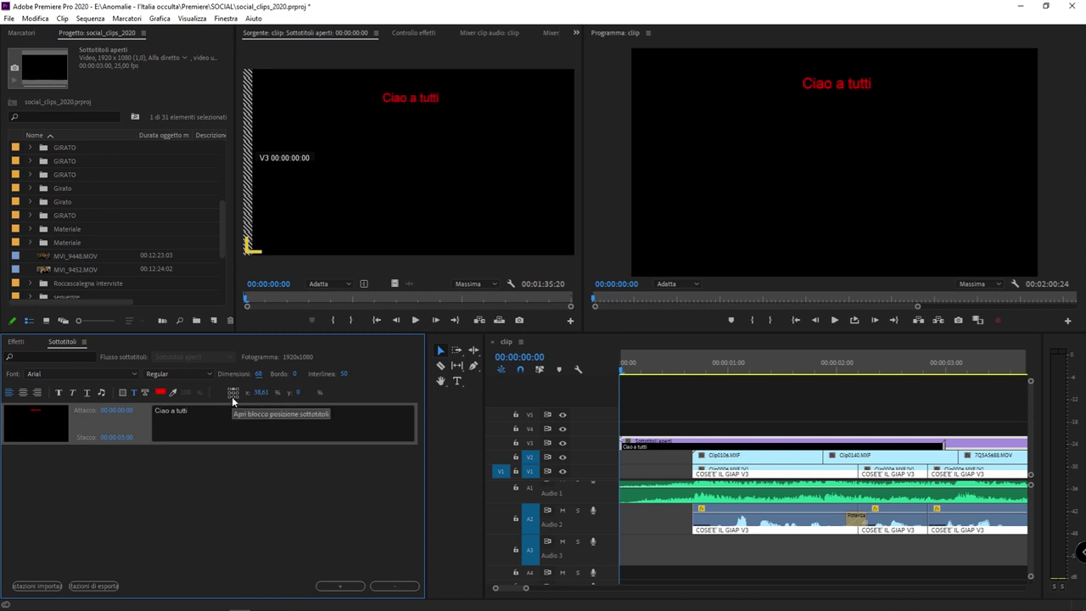
left_click(231, 395)
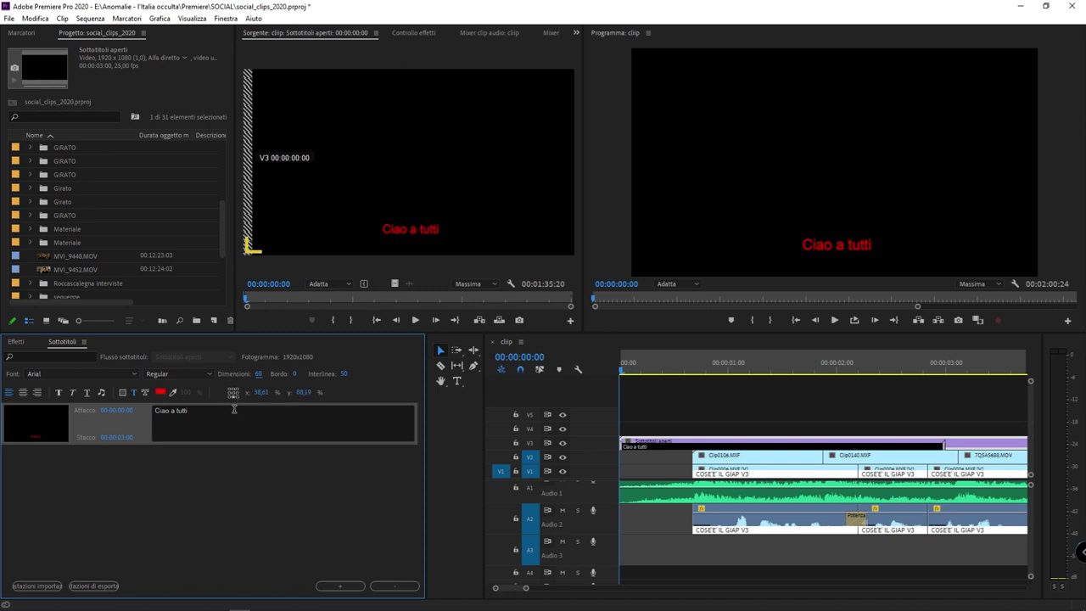
left_click(159, 392)
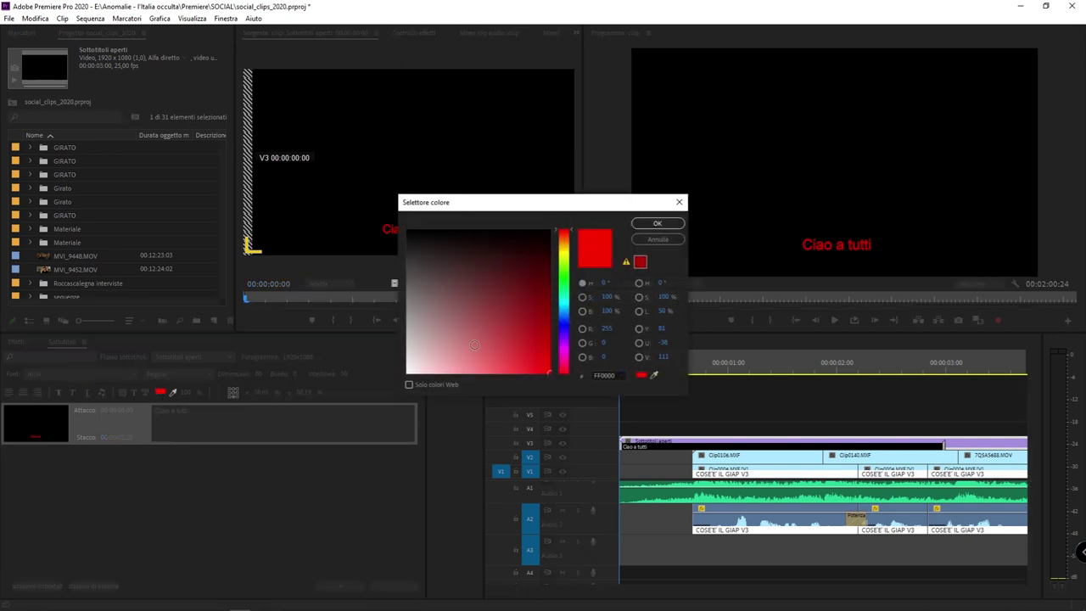
left_click(667, 224)
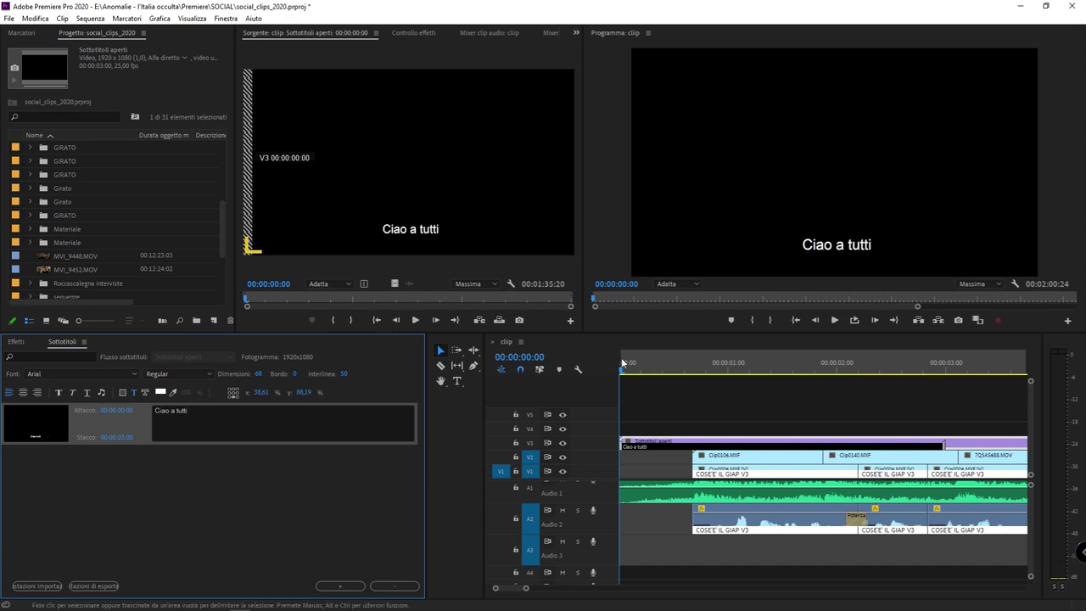
Trim the 'Ciao a tutti' caption and move it to run 00:00:01:01–00:00:02:15.
left_click(848, 447)
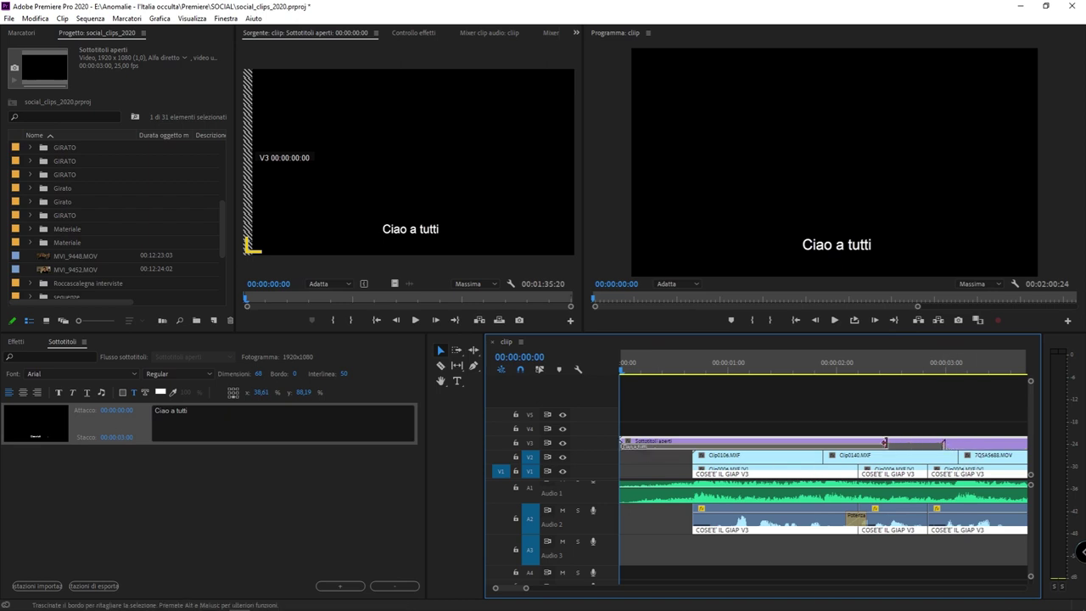
left_click_drag(942, 443, 874, 444)
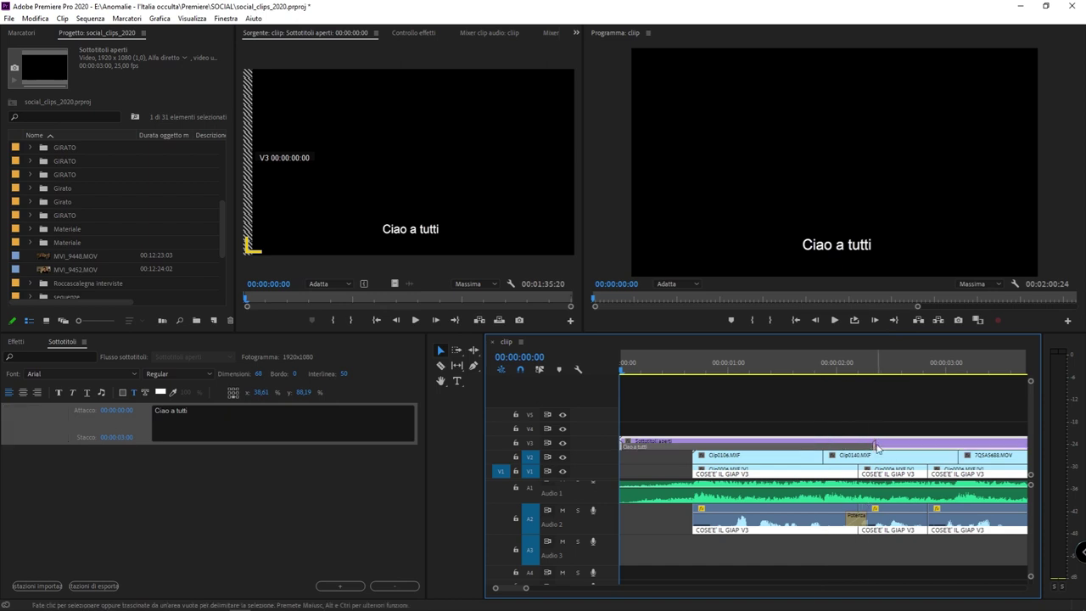
left_click_drag(873, 444, 975, 455)
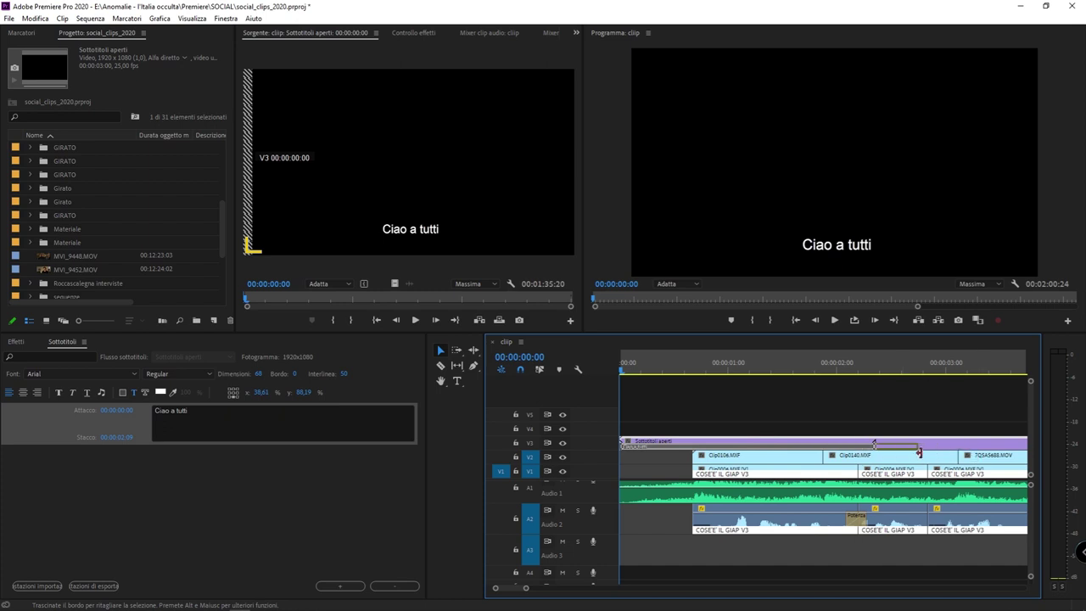
left_click_drag(974, 454, 785, 444)
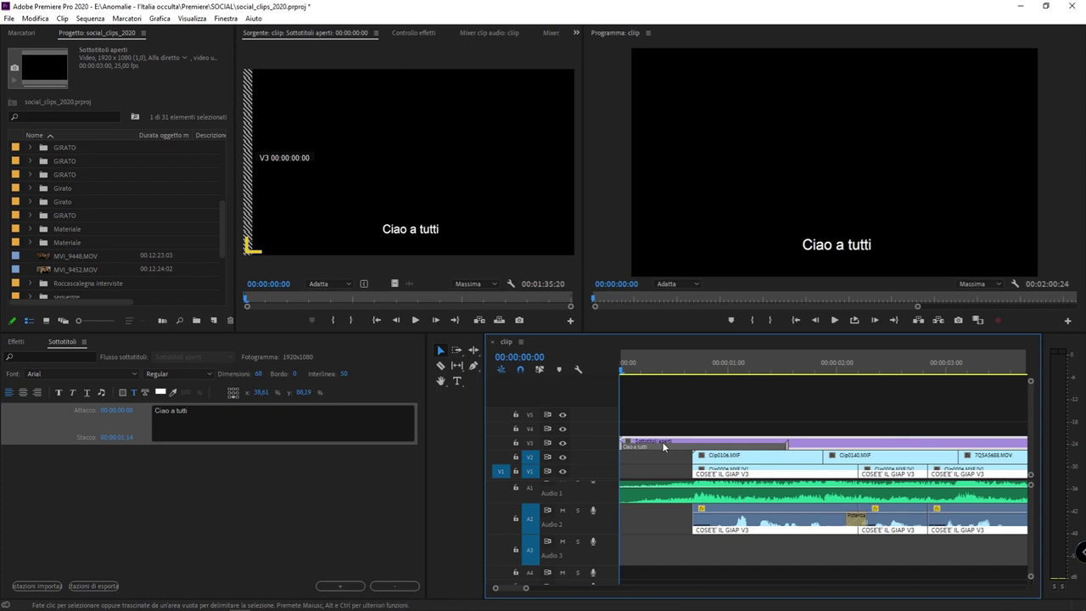
left_click_drag(658, 443, 744, 452)
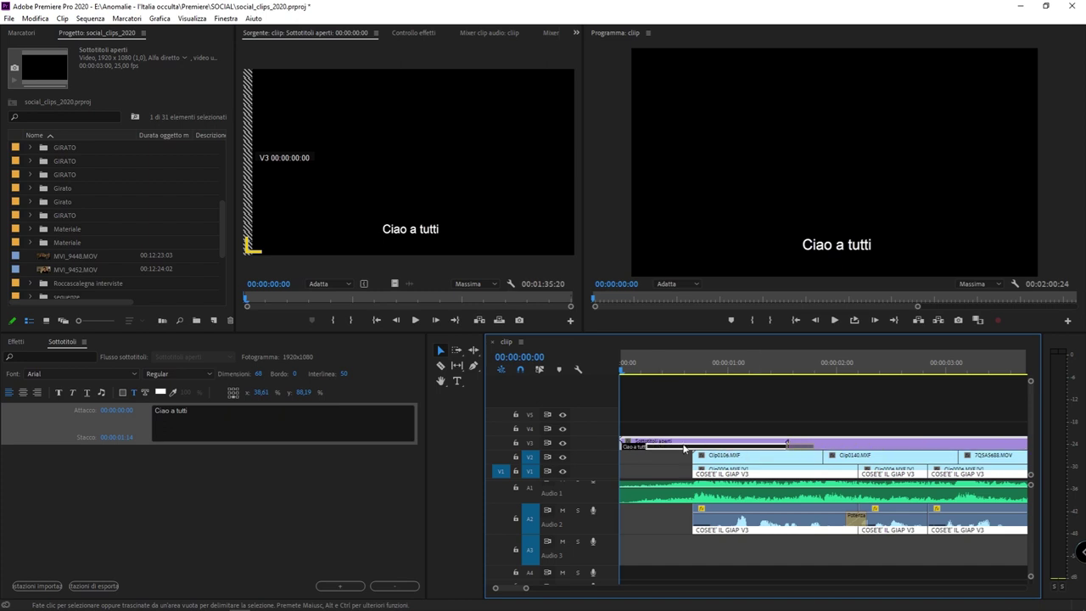
left_click_drag(744, 451, 760, 452)
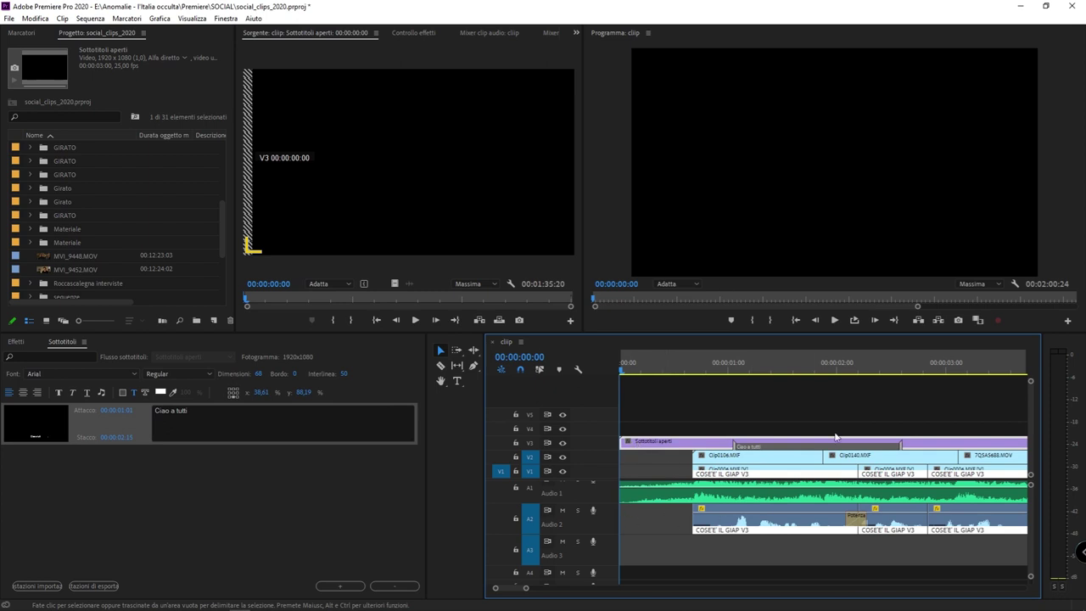
Preview the sequence and retype the caption as 'Il GIAP è un gruppo di persone'.
key("space")
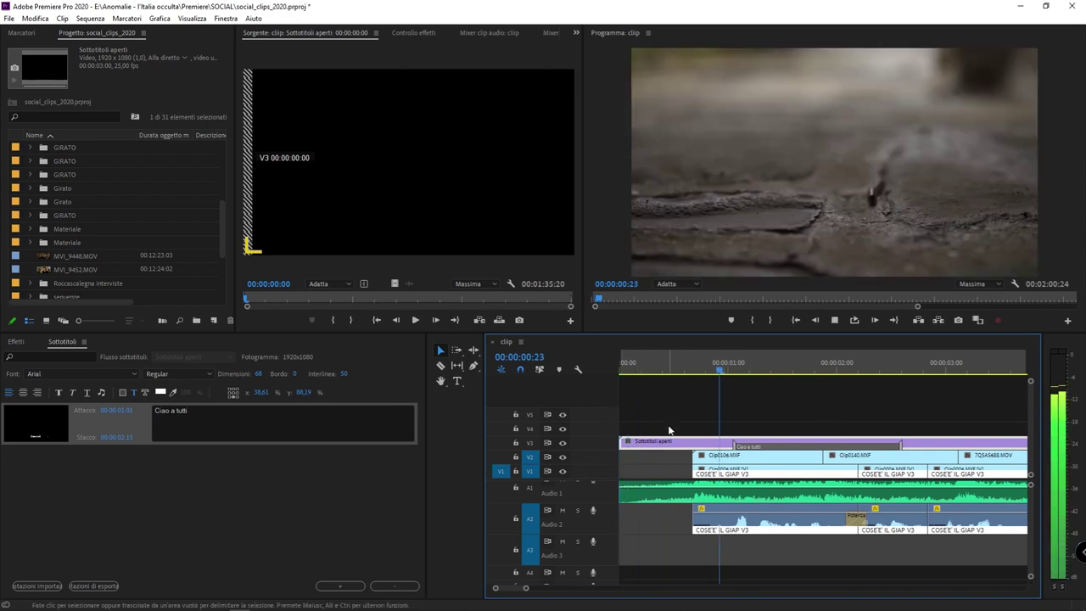
key("space")
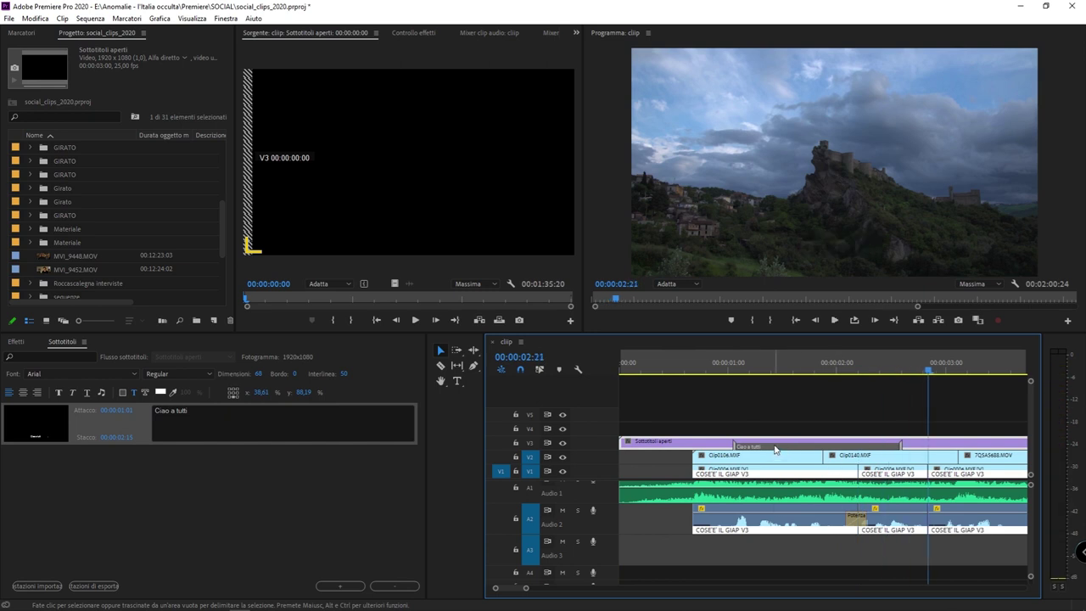
left_click(351, 420)
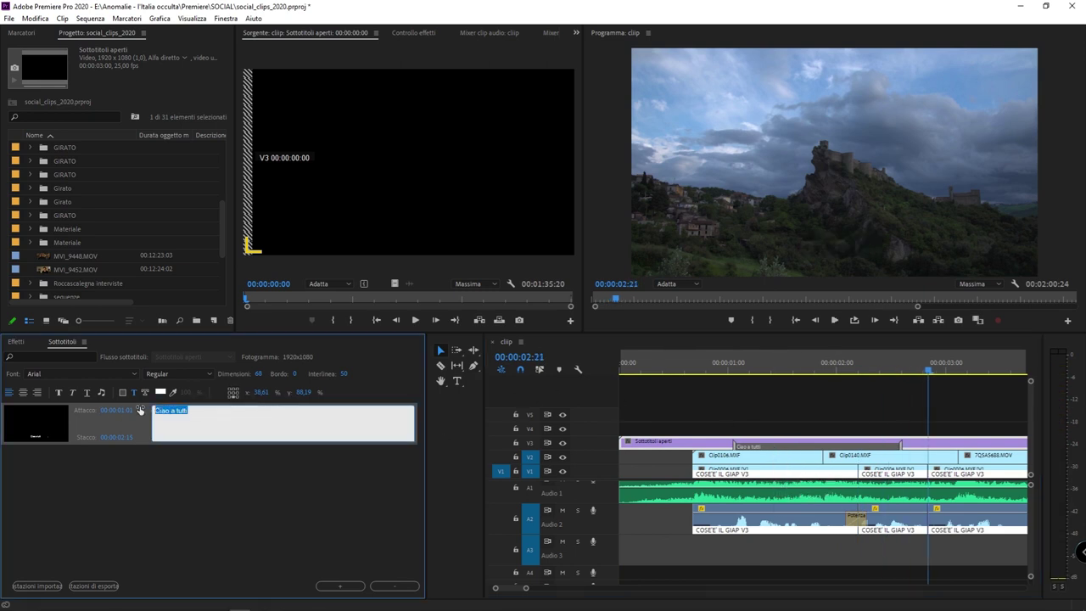
type("Il GIAP")
type(" è un gruppo di persone")
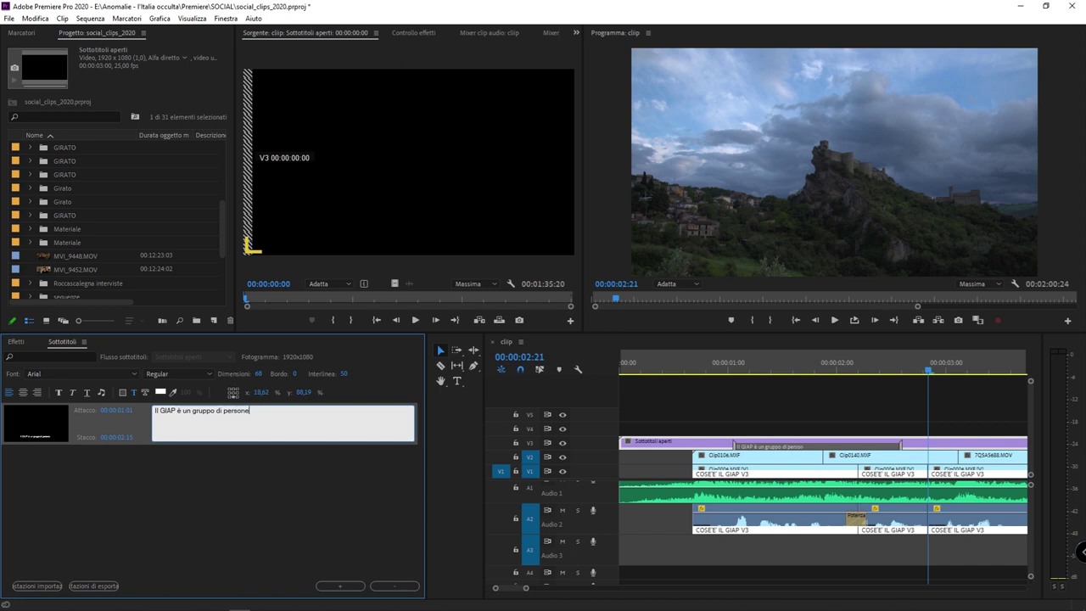
Shift the caption block on V3 slightly earlier so it starts at 00:00:00:22.
left_click(682, 363)
left_click(721, 363)
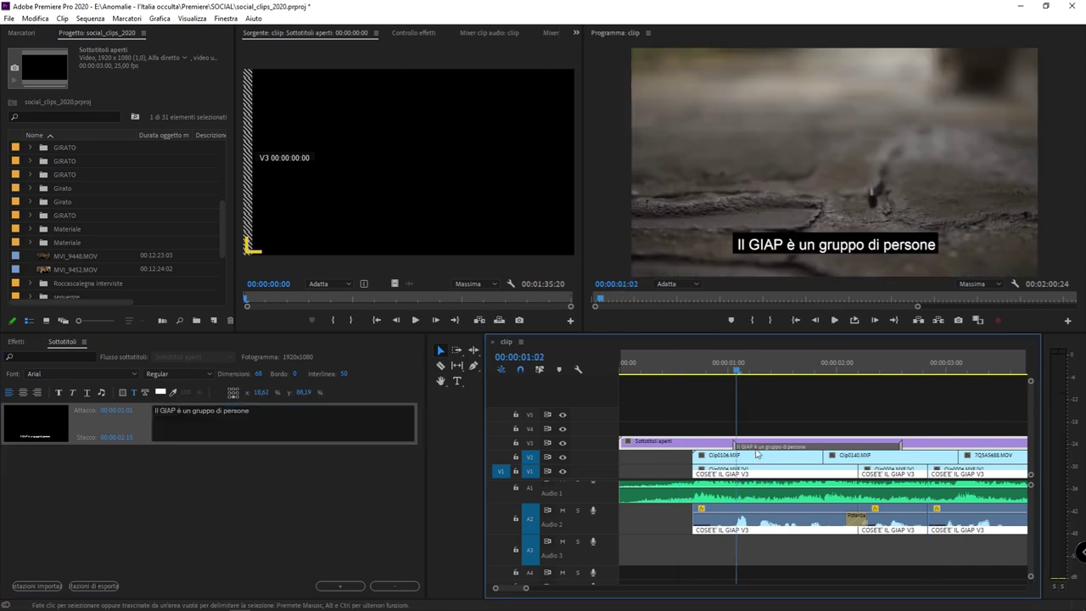
left_click(745, 447)
left_click_drag(745, 447, 728, 447)
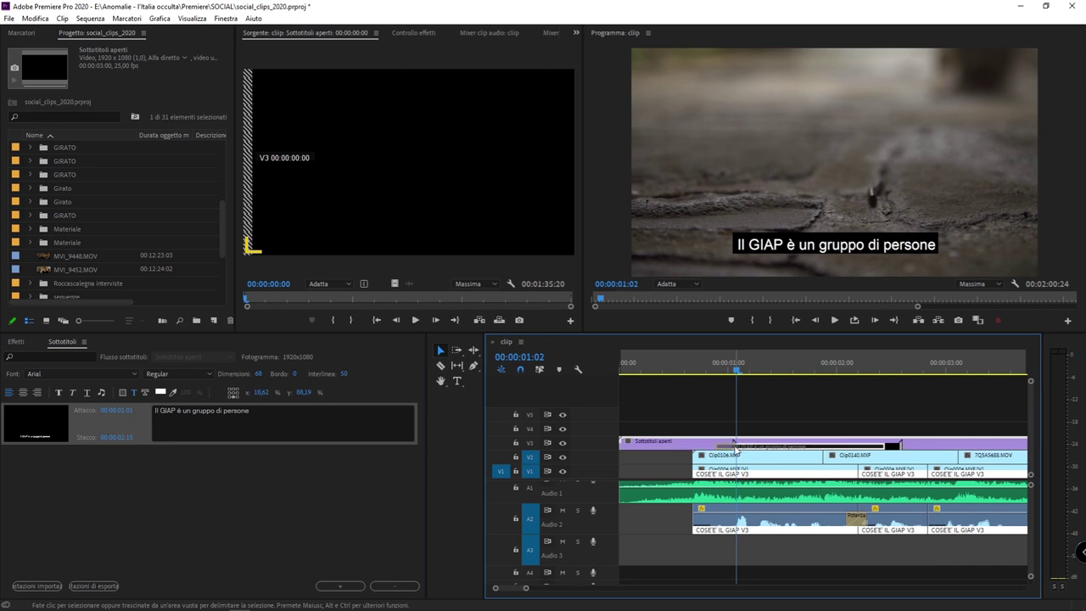
Play through the GIAP caption and extend its end to 00:00:02:17.
left_click(691, 363)
key("space")
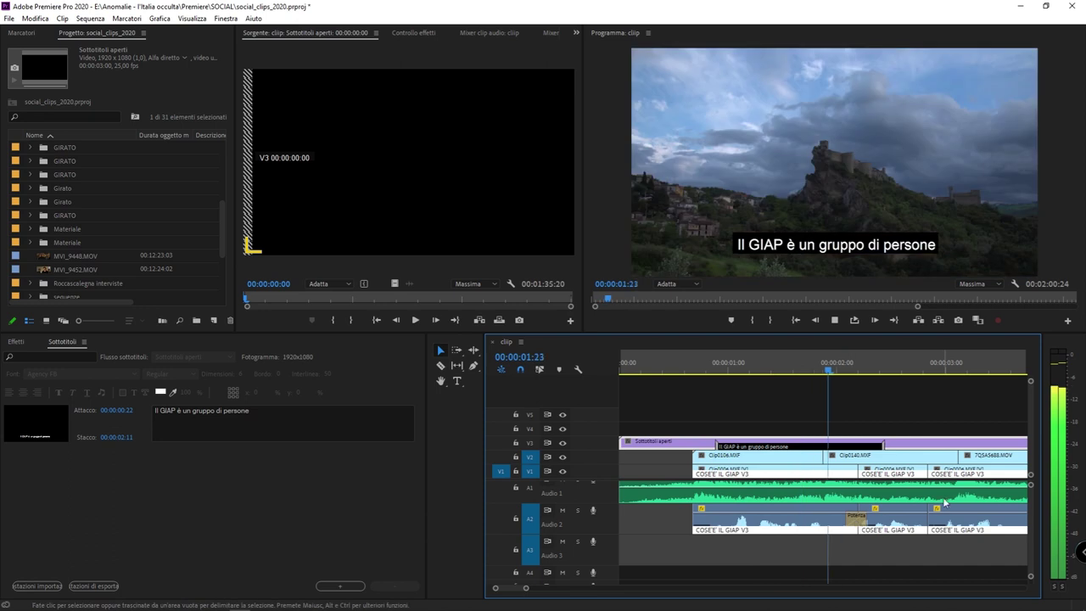
key("space")
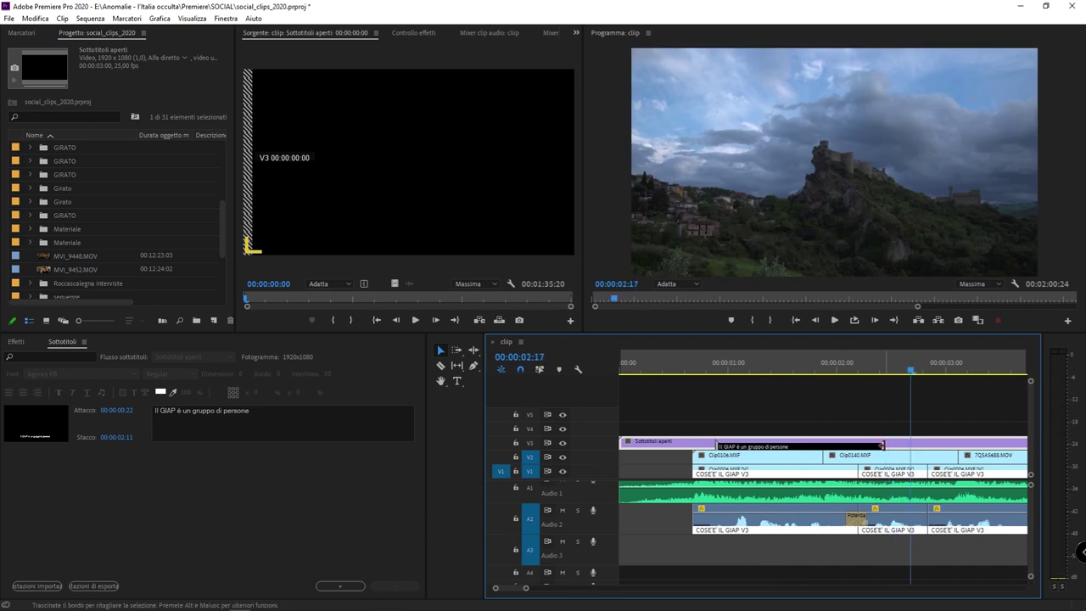
left_click_drag(885, 447, 908, 447)
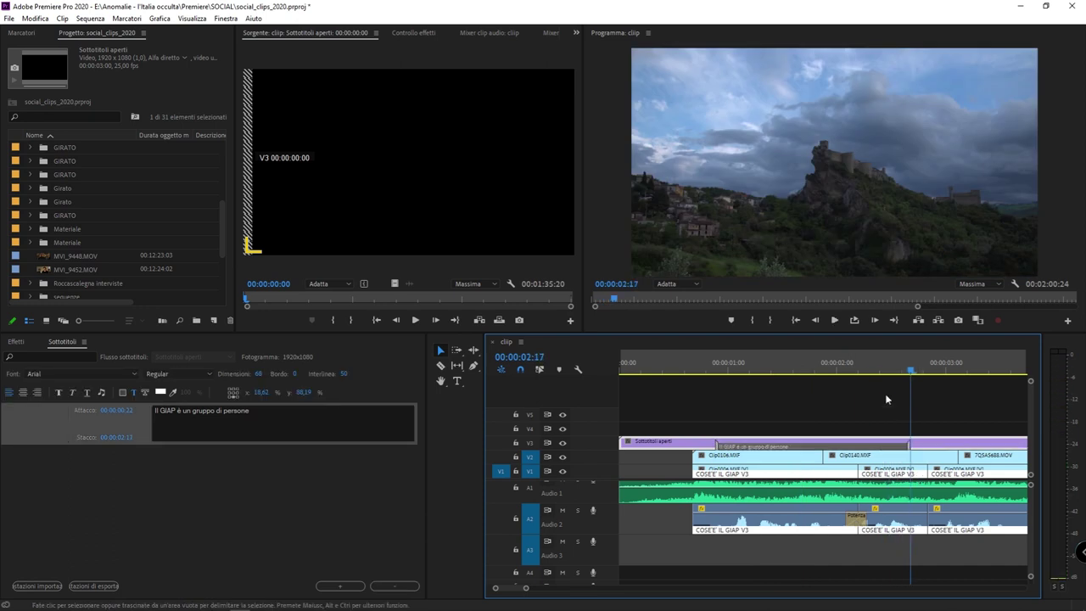
left_click_drag(836, 377, 789, 374)
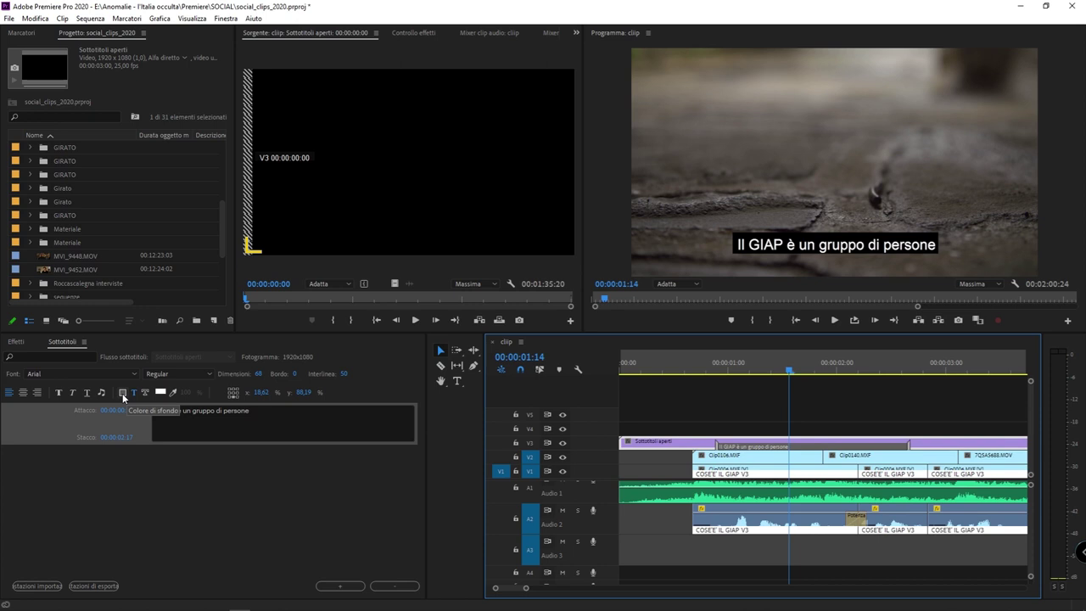
Enable the caption's Background Color at 0% opacity, then play the sequence to check.
left_click(122, 393)
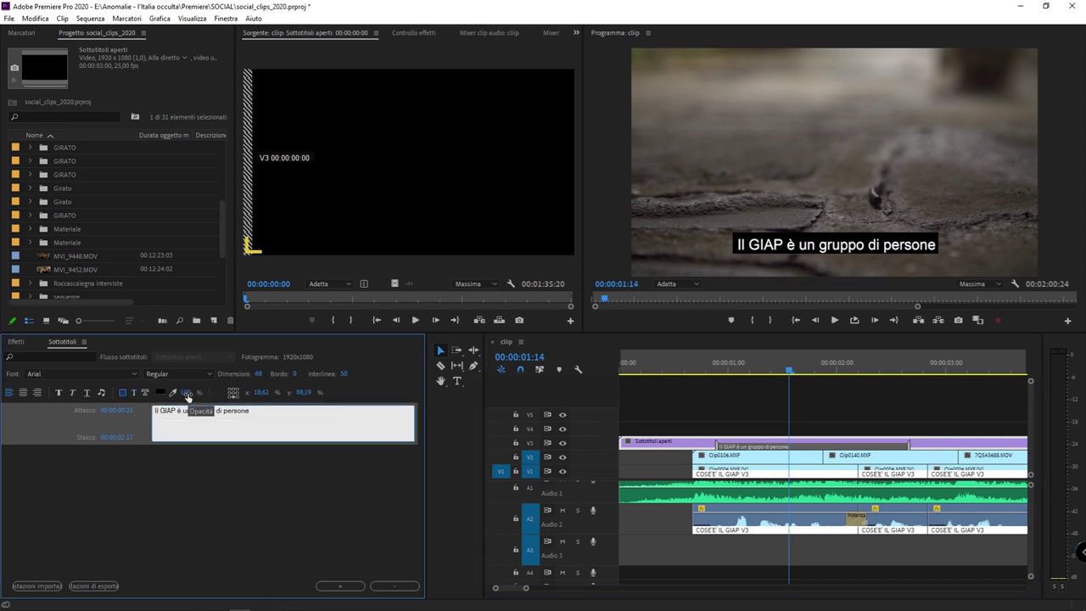
left_click_drag(188, 396, 173, 393)
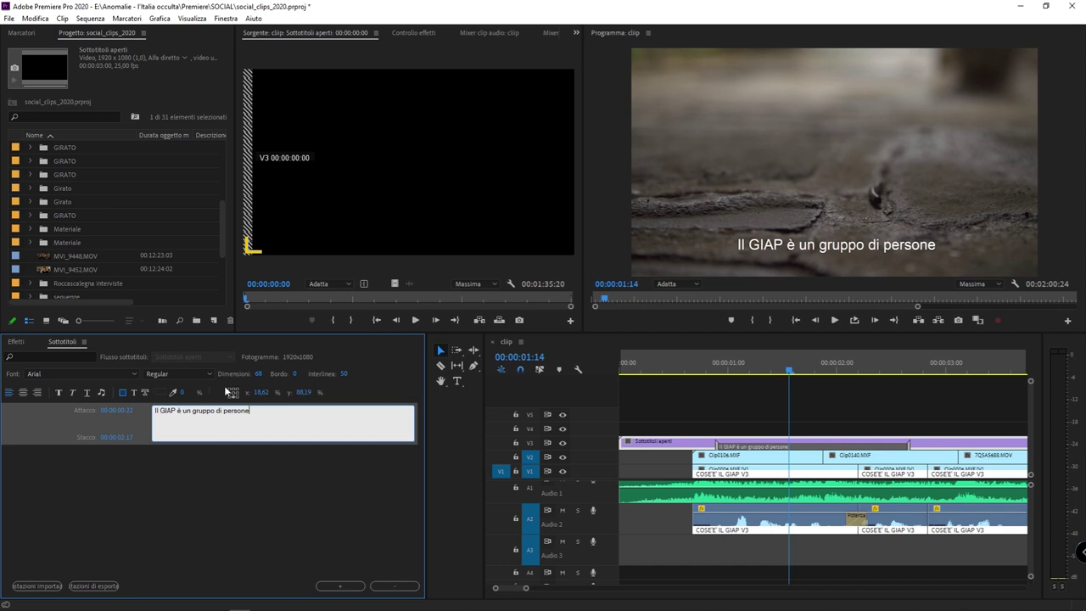
left_click(316, 518)
left_click(695, 363)
key("space")
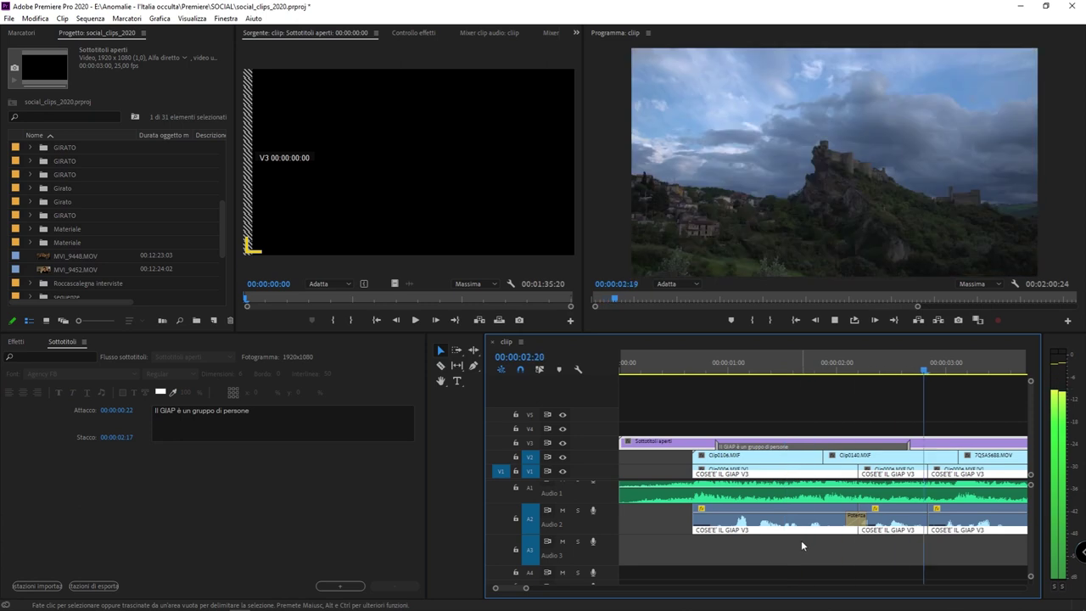
Add a second, empty subtitle entry after the GIAP caption.
key("space")
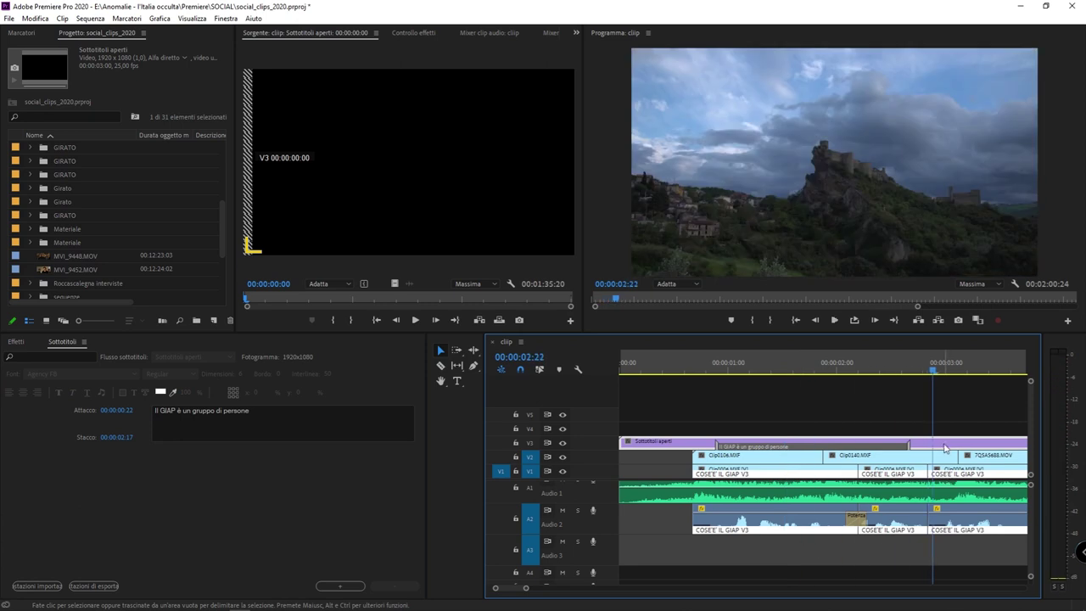
left_click(70, 521)
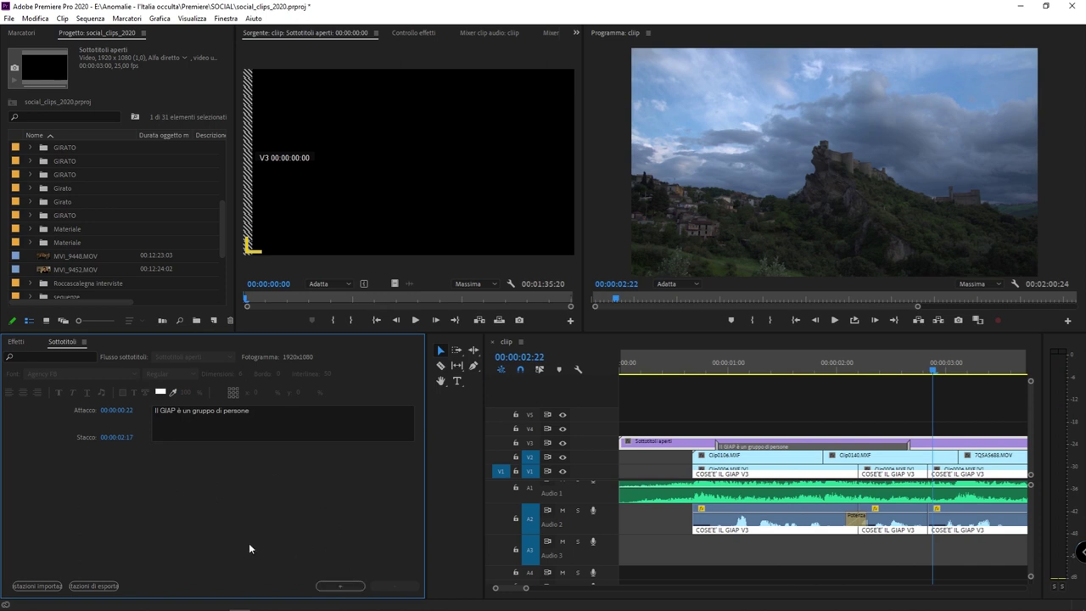
left_click(347, 584)
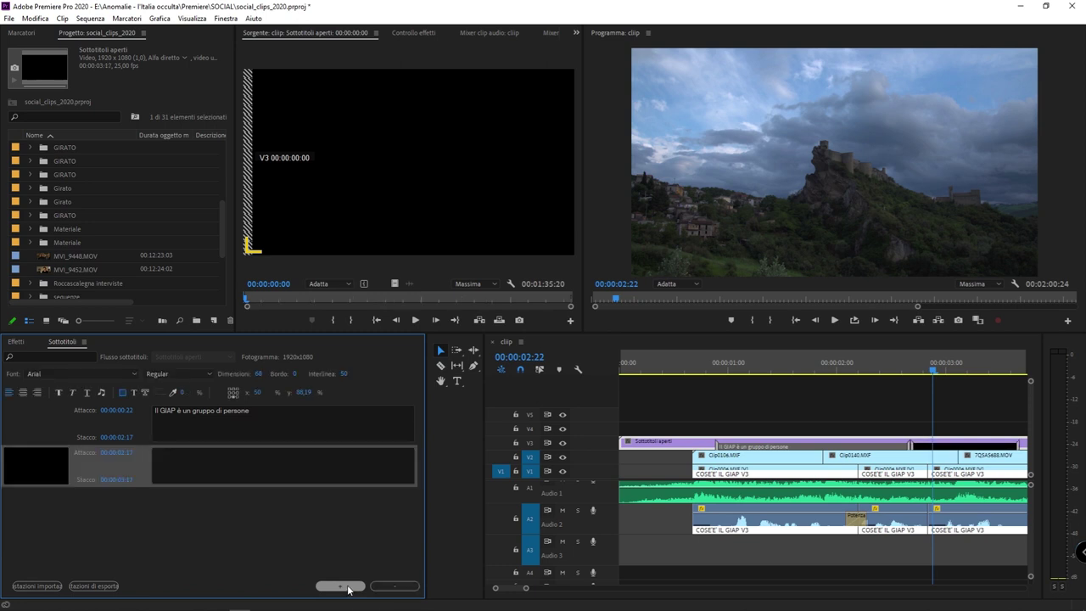
left_click(248, 472)
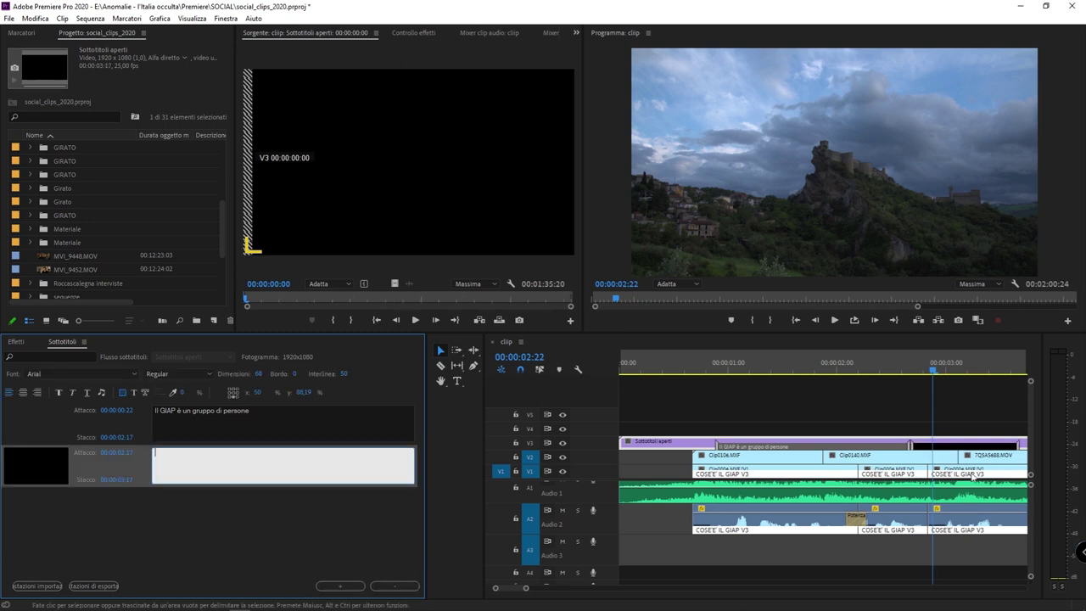
key("Down")
Move the second caption one frame earlier to run 00:00:02:16–00:00:03:16 and preview it.
left_click(887, 365)
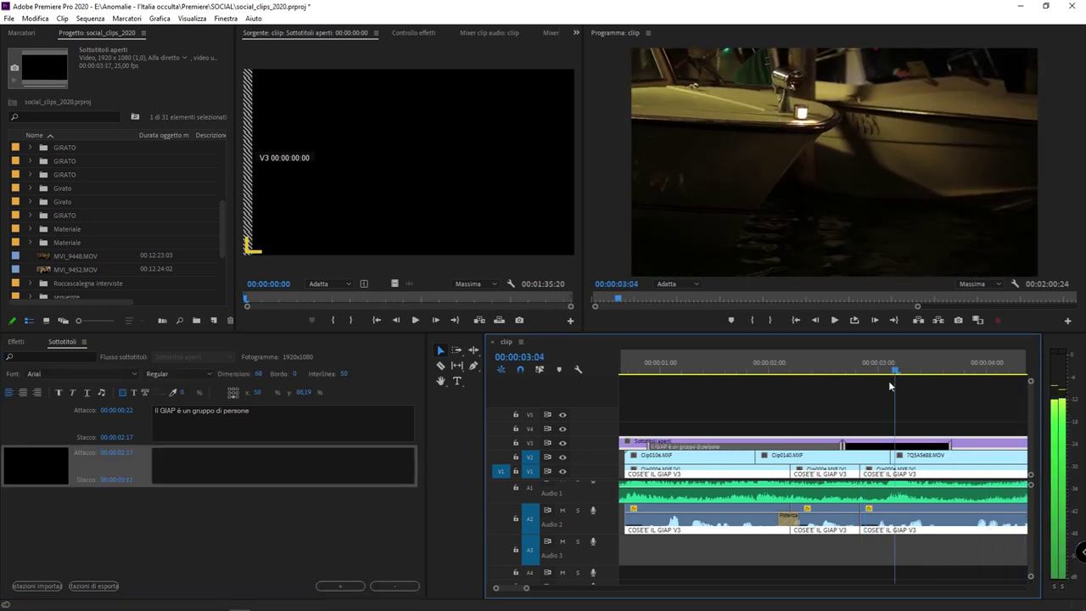
left_click(888, 449)
left_click_drag(888, 449, 878, 451)
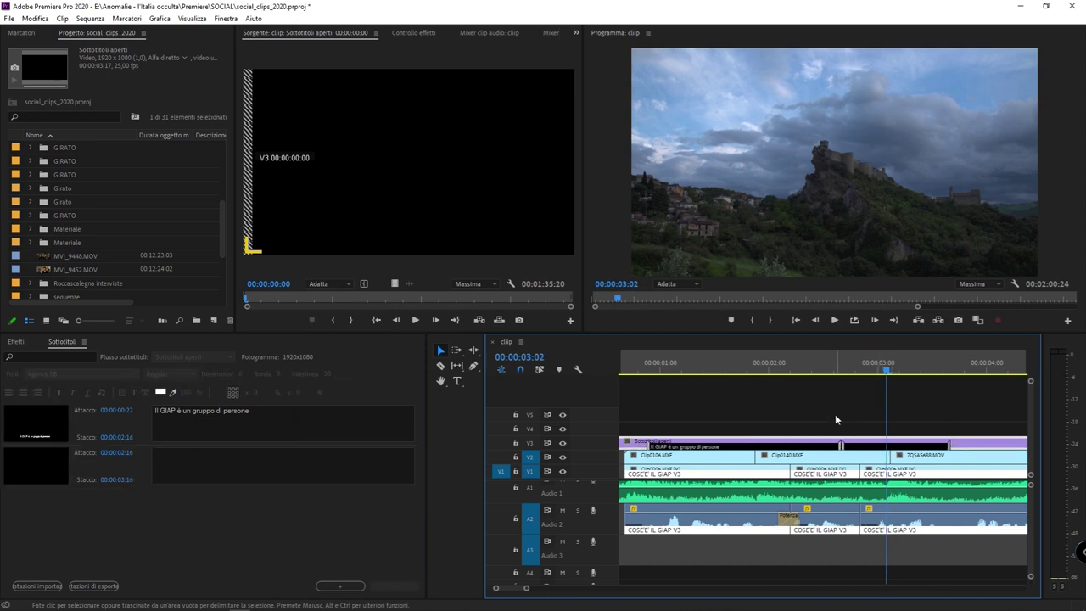
left_click(804, 373)
key("space")
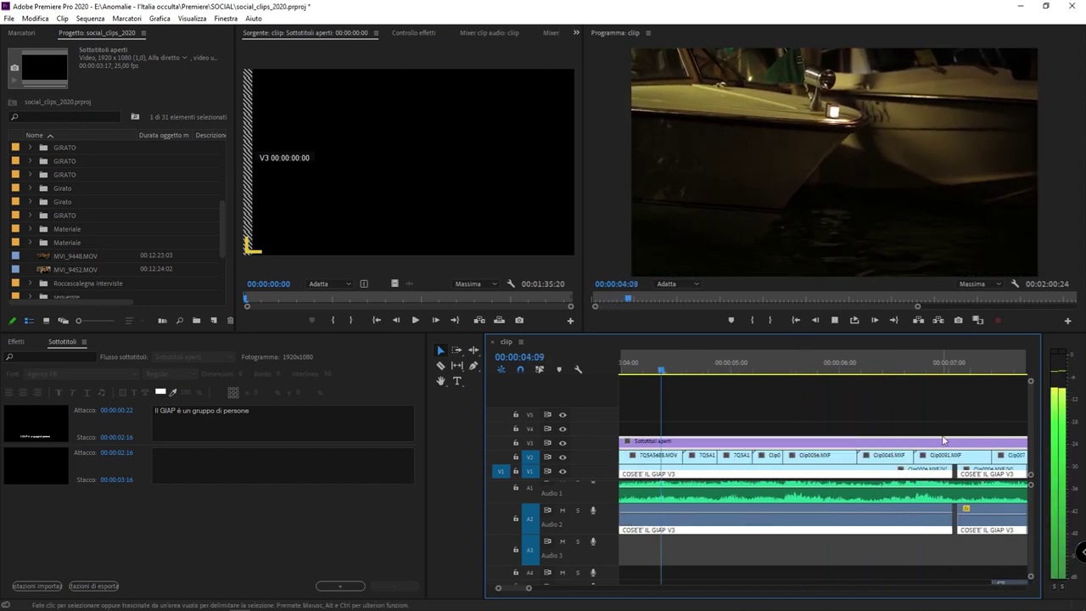
key("space")
left_click_drag(672, 374, 502, 382)
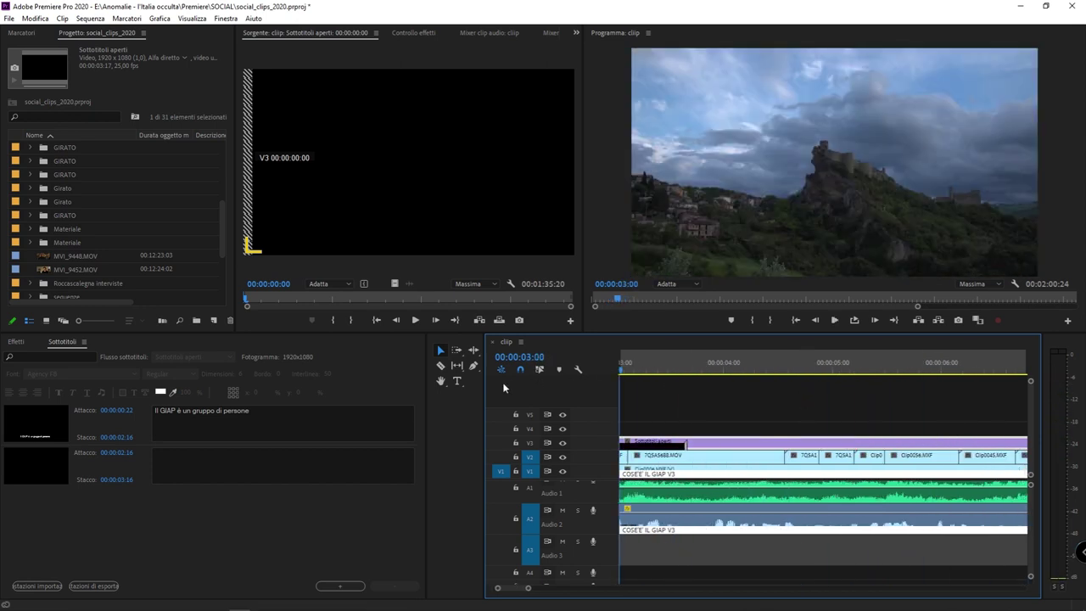
left_click(740, 448)
left_click(731, 368)
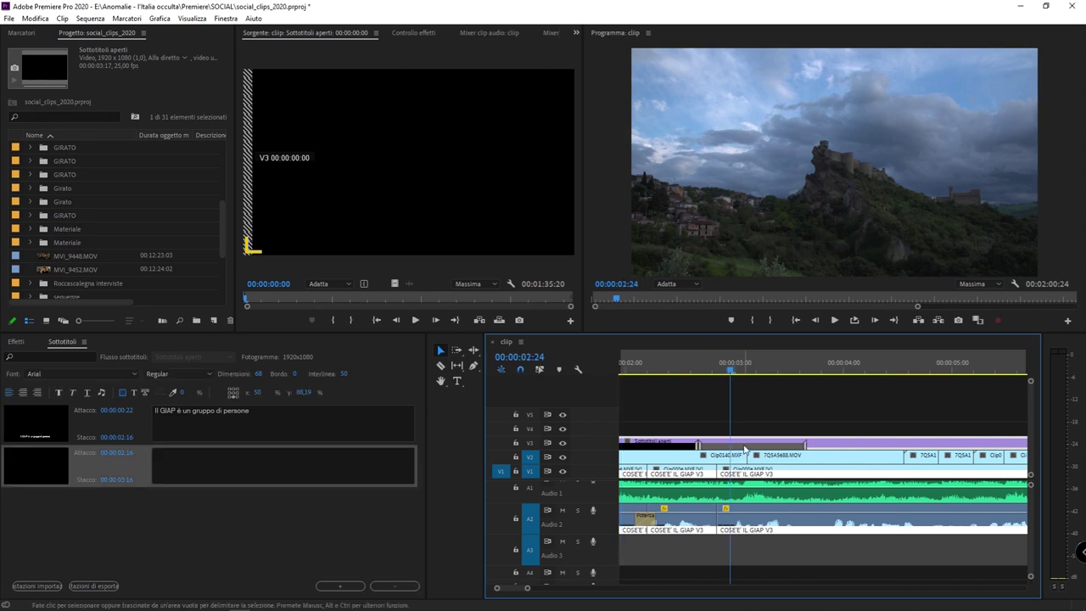
Enter 'appassionate di paranormale' as the second subtitle and preview it from 00:00:02:14.
left_click(215, 459)
type("appa")
key("BackSpace")
key("BackSpace")
key("BackSpace")
key("BackSpace")
type("appassionat")
type("paranormale")
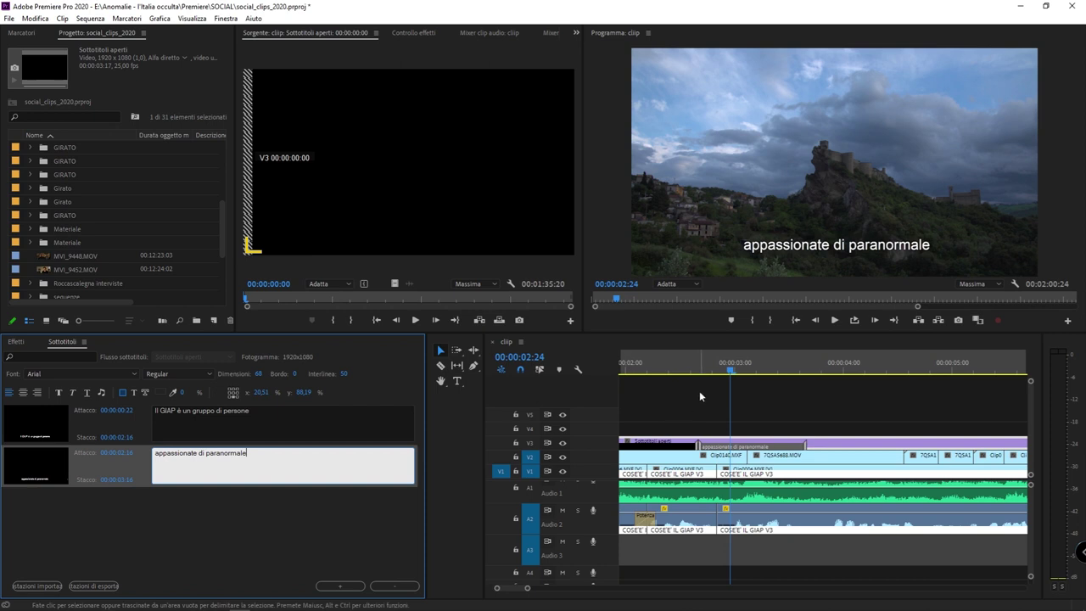
left_click(686, 363)
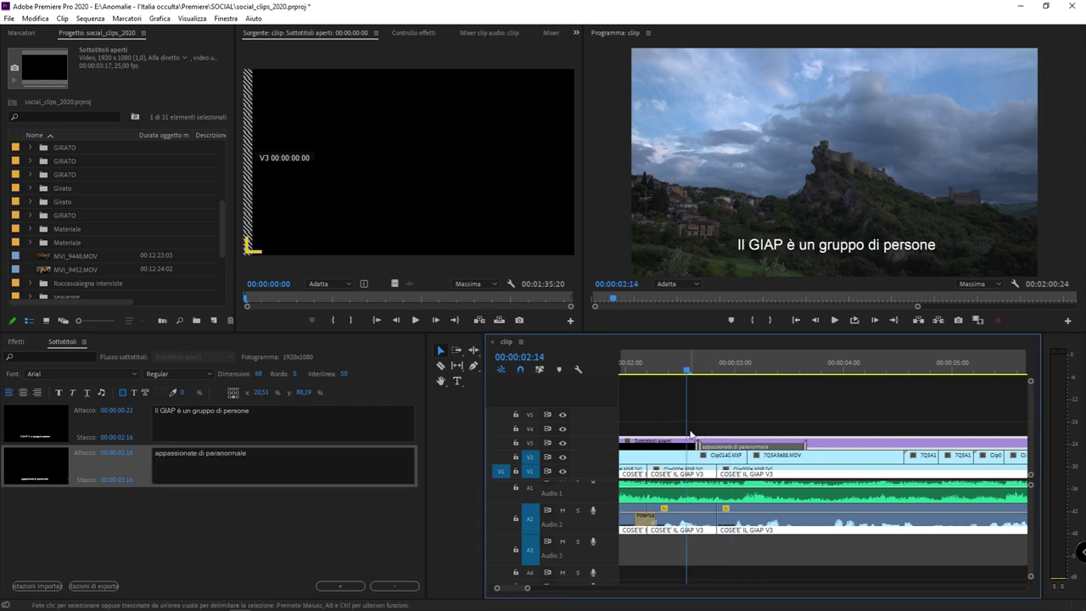
key("space")
key("space")
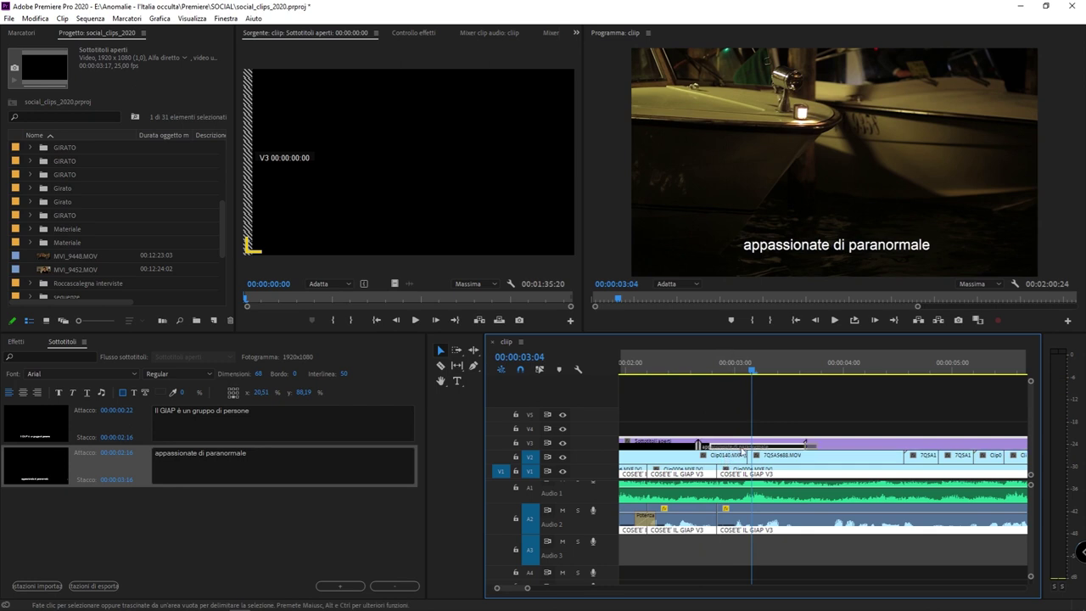
Start the second caption at 00:00:02:21, end the GIAP caption at 00:00:02:19, and preview.
left_click_drag(750, 450, 771, 450)
left_click_drag(698, 443, 708, 443)
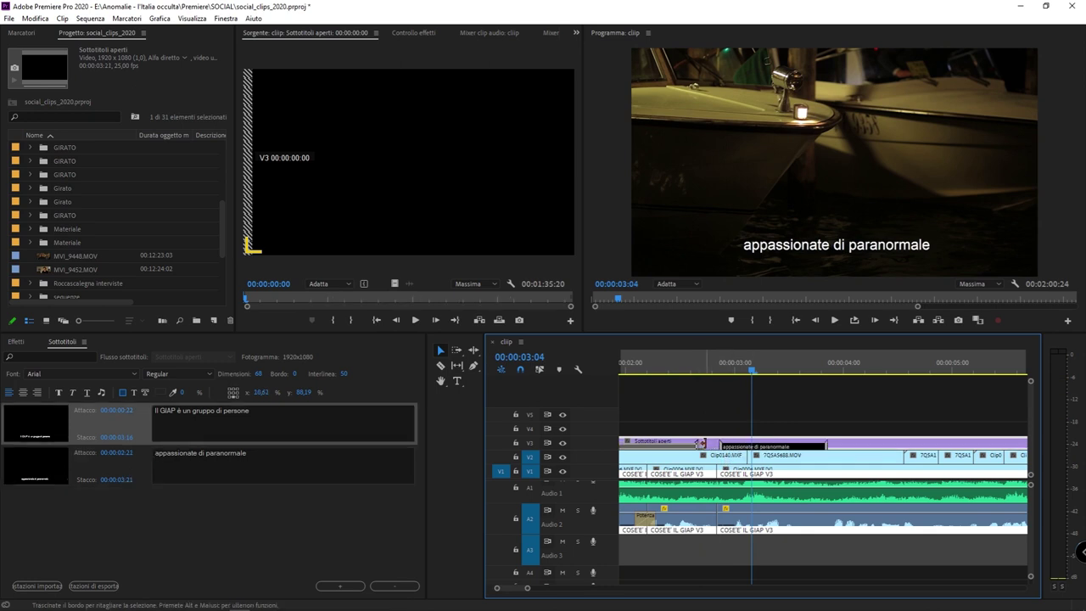
left_click(652, 364)
key("space")
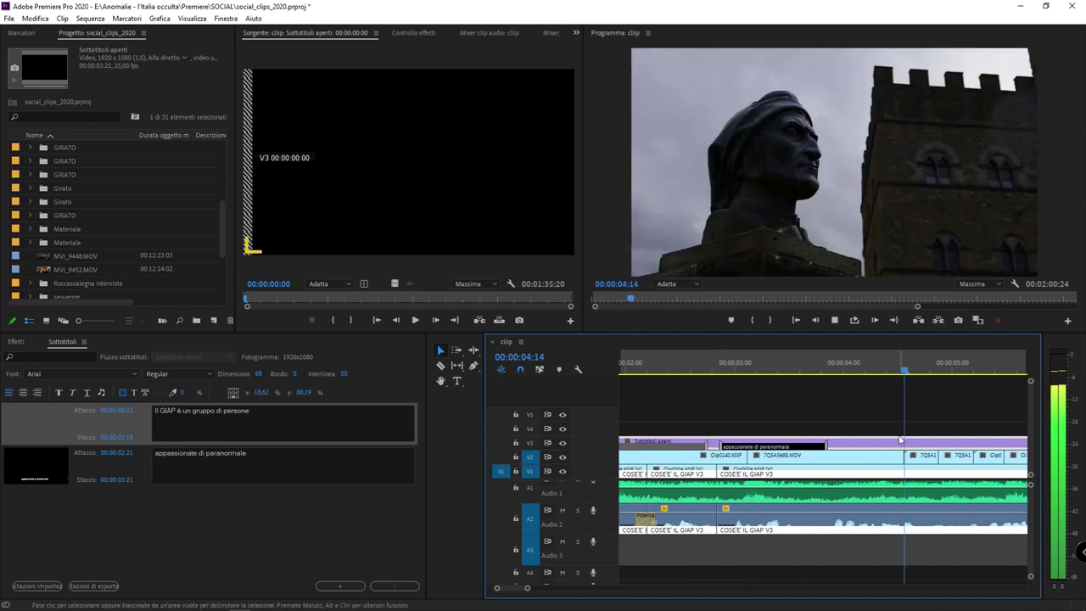
key("space")
Extend the second caption's end to 00:00:04:15 and review the sequence from the start.
left_click_drag(827, 444, 907, 443)
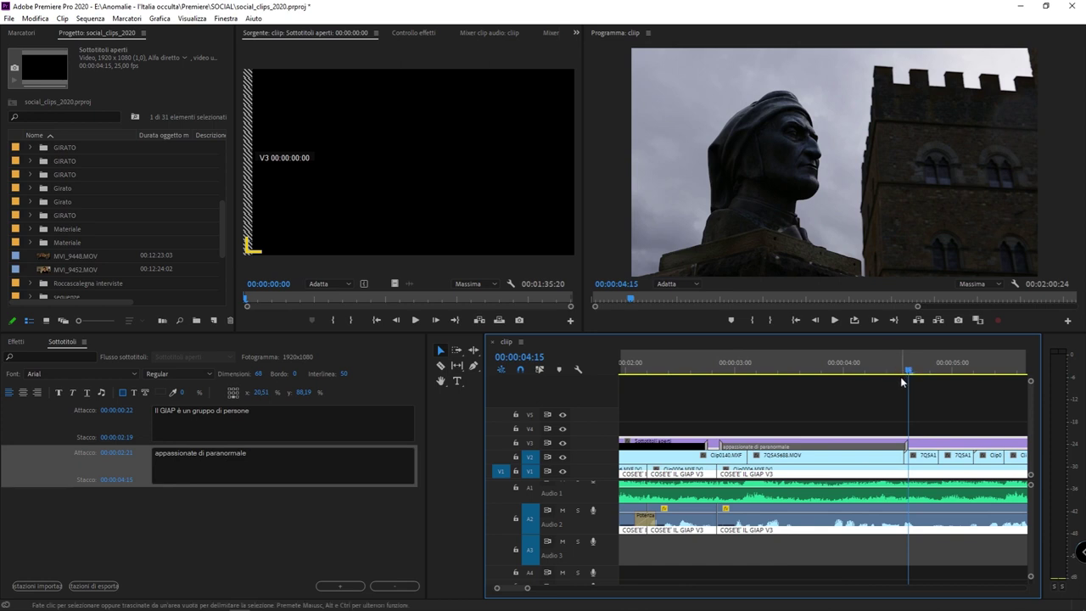
key("Home")
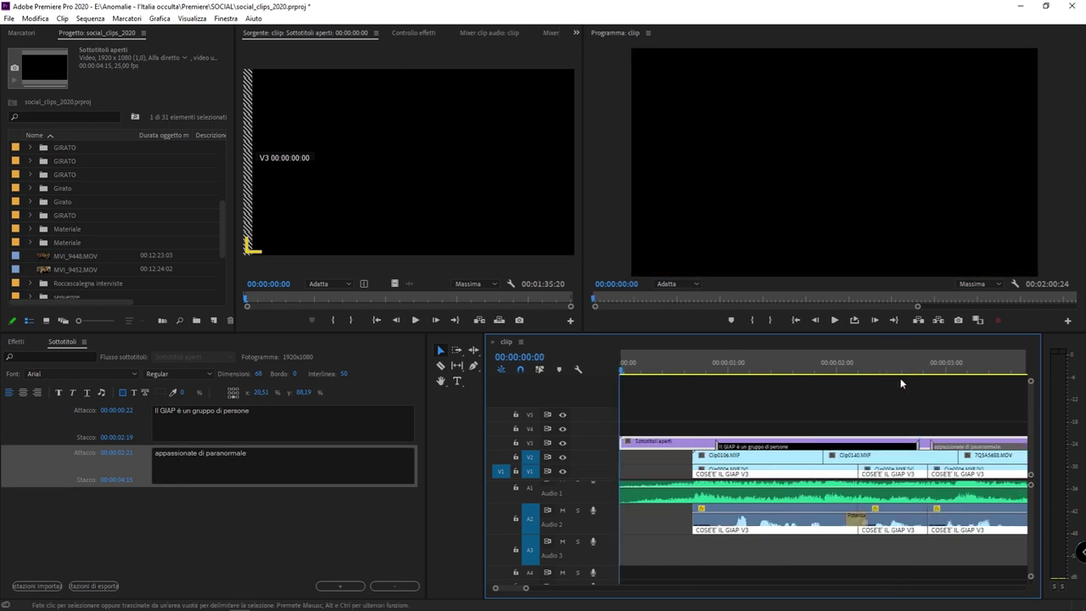
key("space")
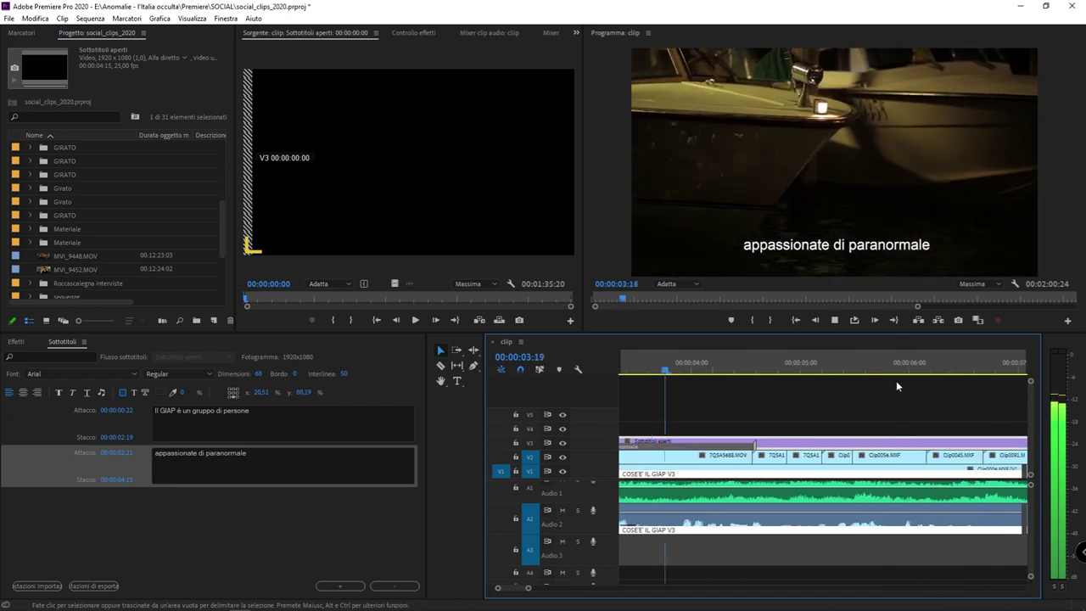
key("space")
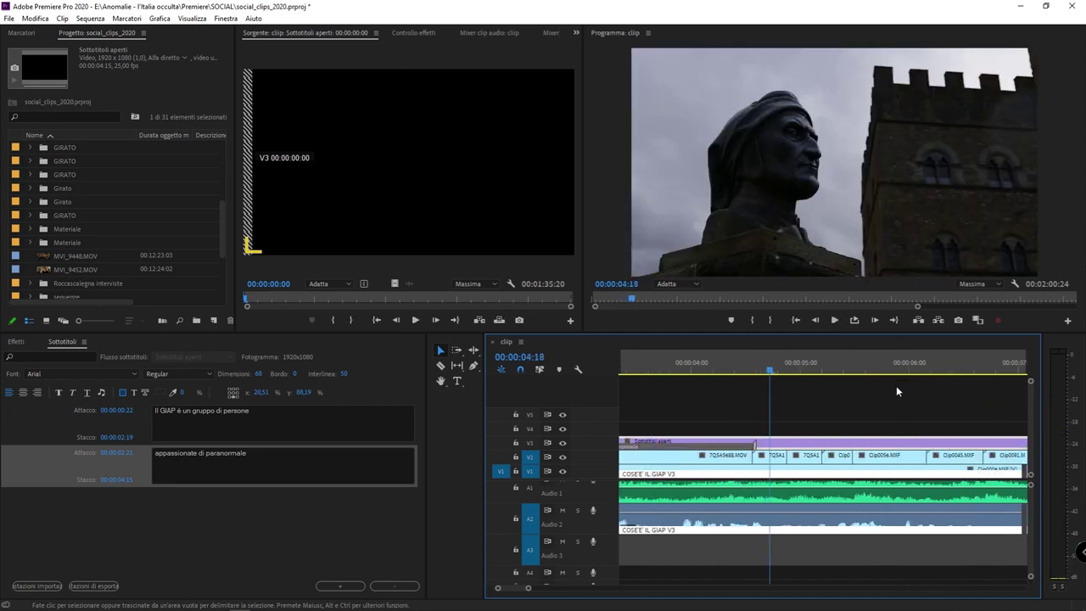
left_click(740, 420)
key("minus")
key("minus")
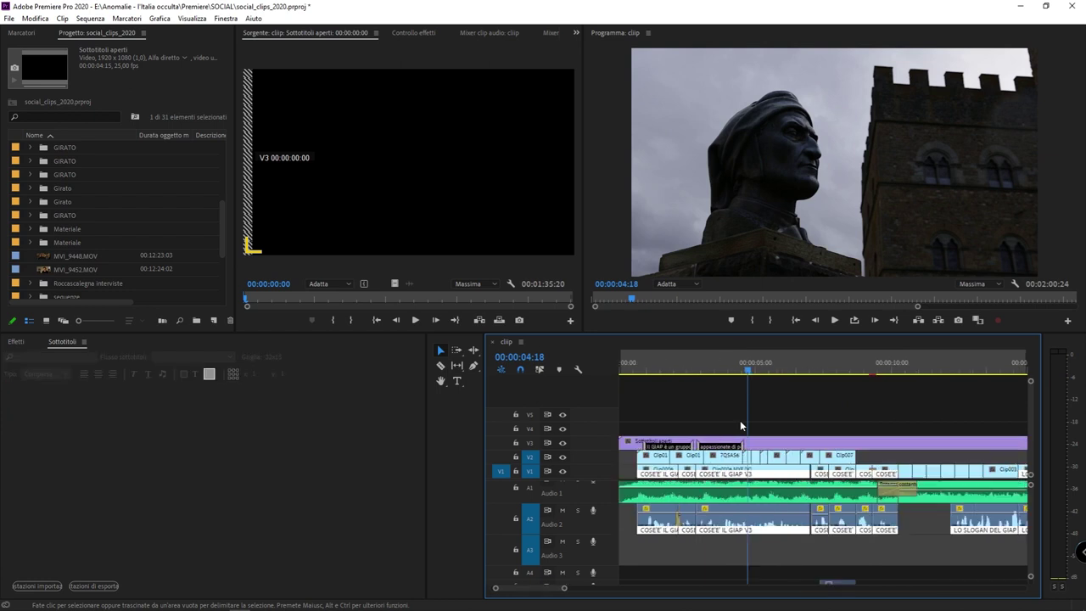
left_click(742, 364)
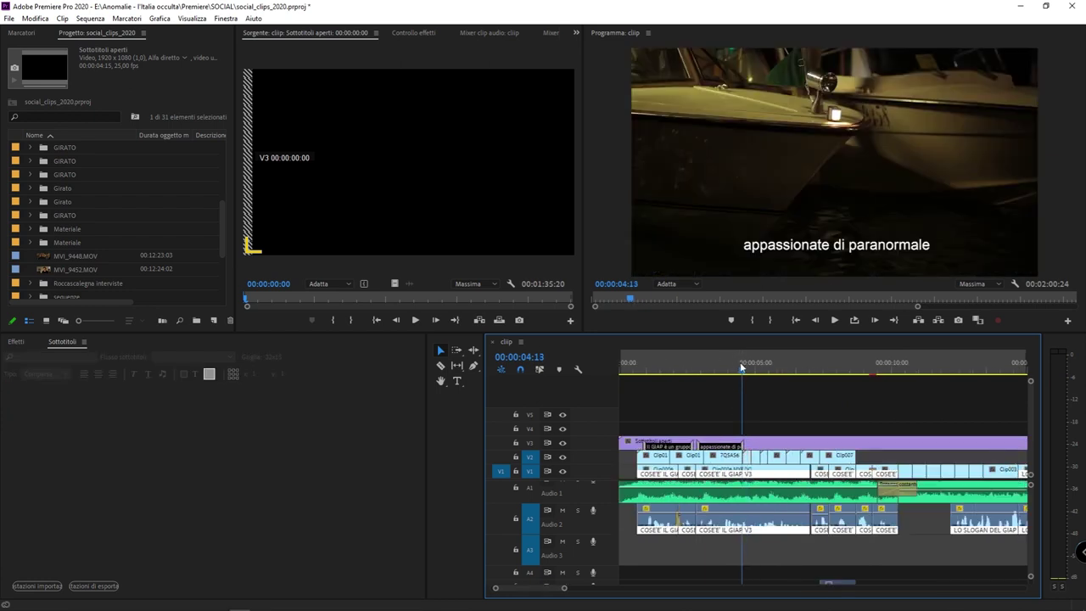
left_click(676, 365)
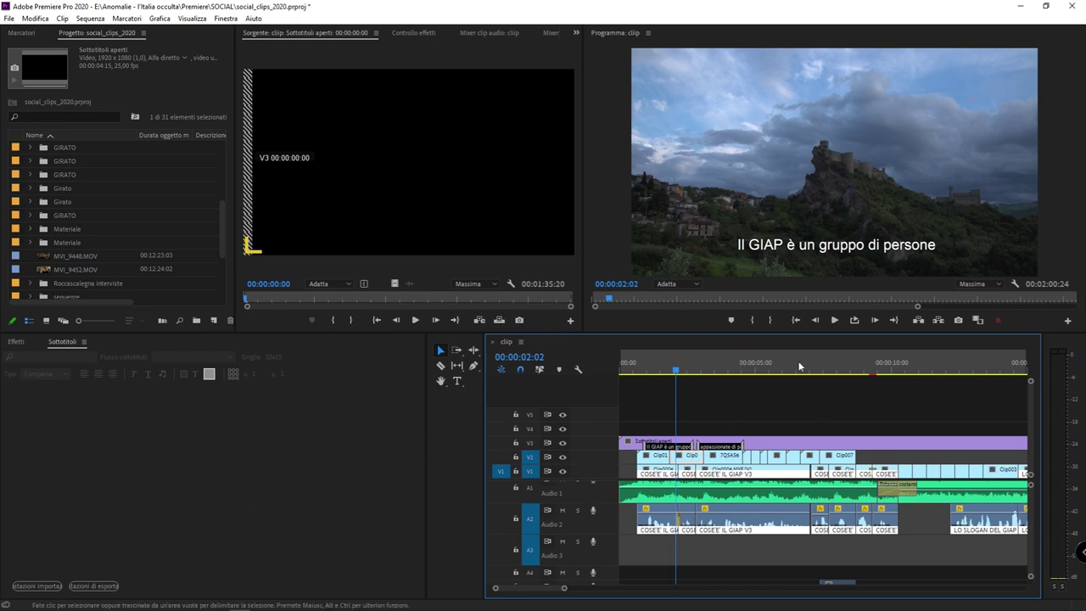
left_click(702, 447)
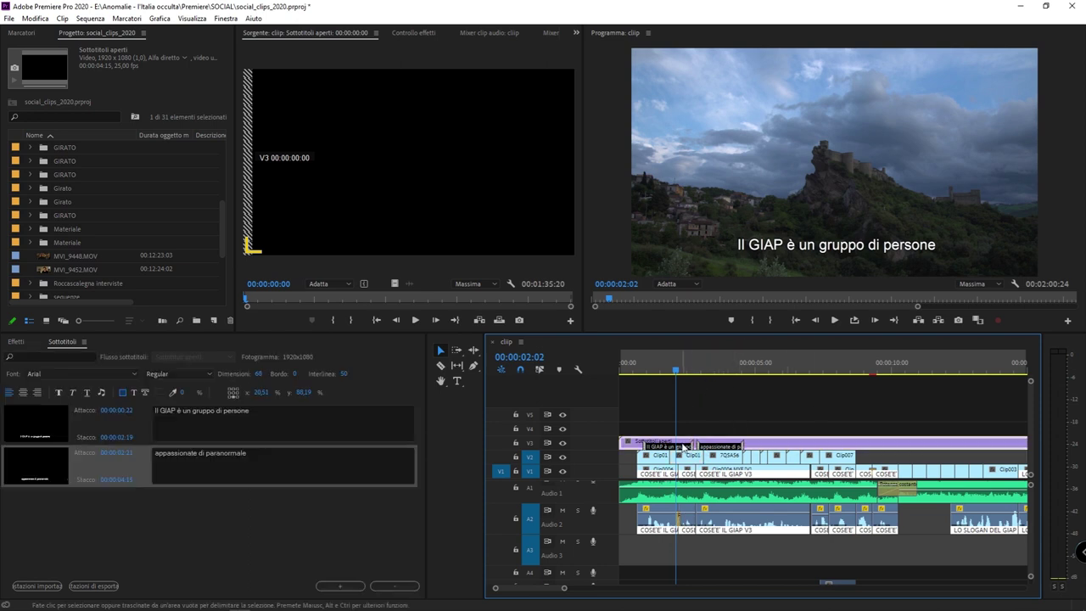
left_click(725, 370)
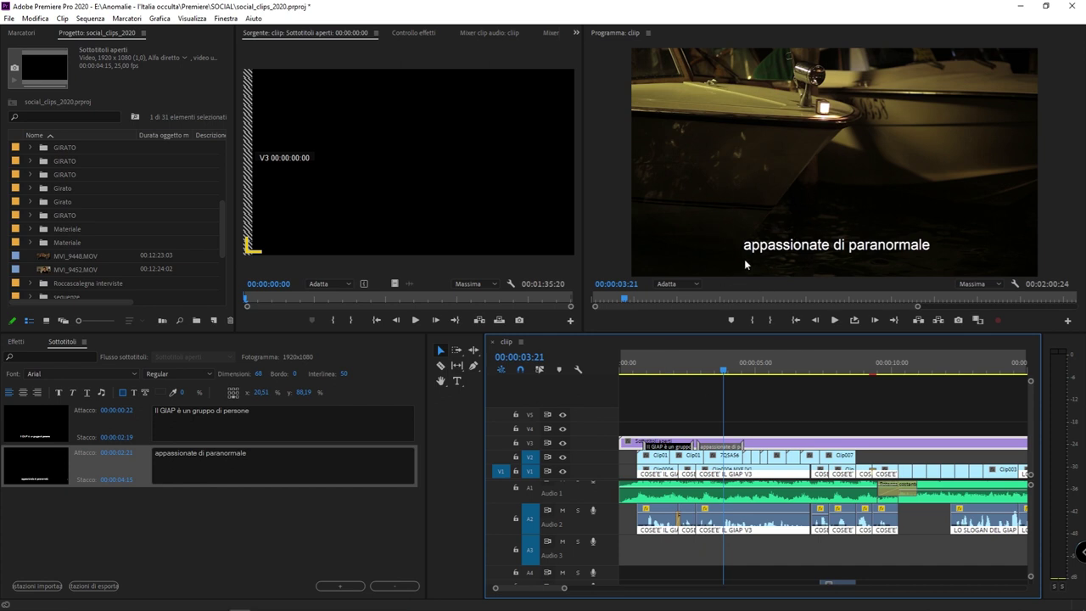
left_click(721, 370)
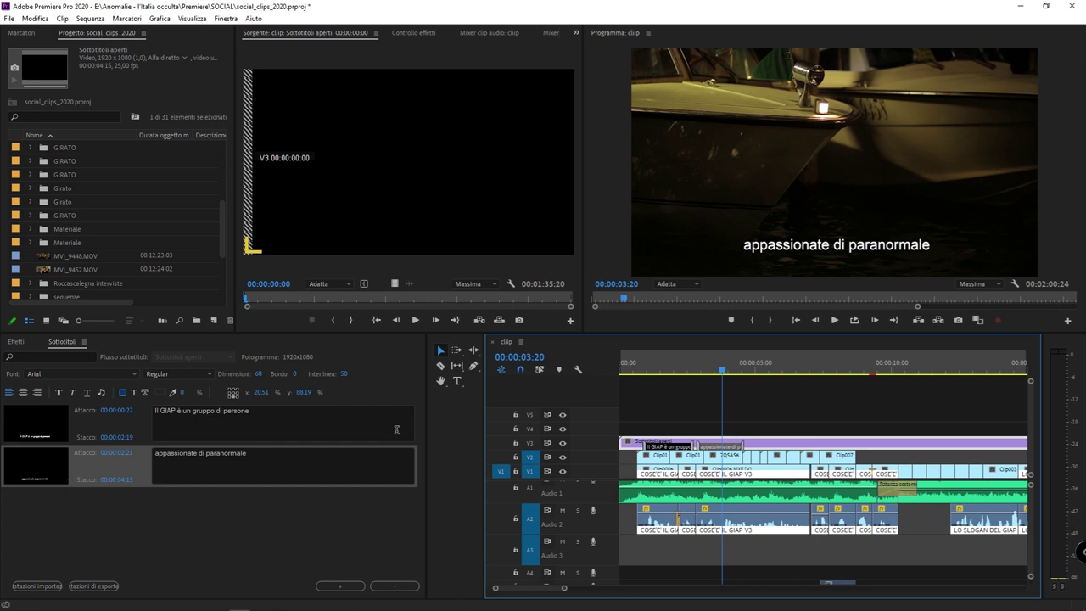
Scroll the Premiere course page down to its numbered lesson list and select the lesson titles.
scroll(157, 141, "down", 1)
scroll(157, 141, "down", 5)
scroll(157, 141, "down", 3)
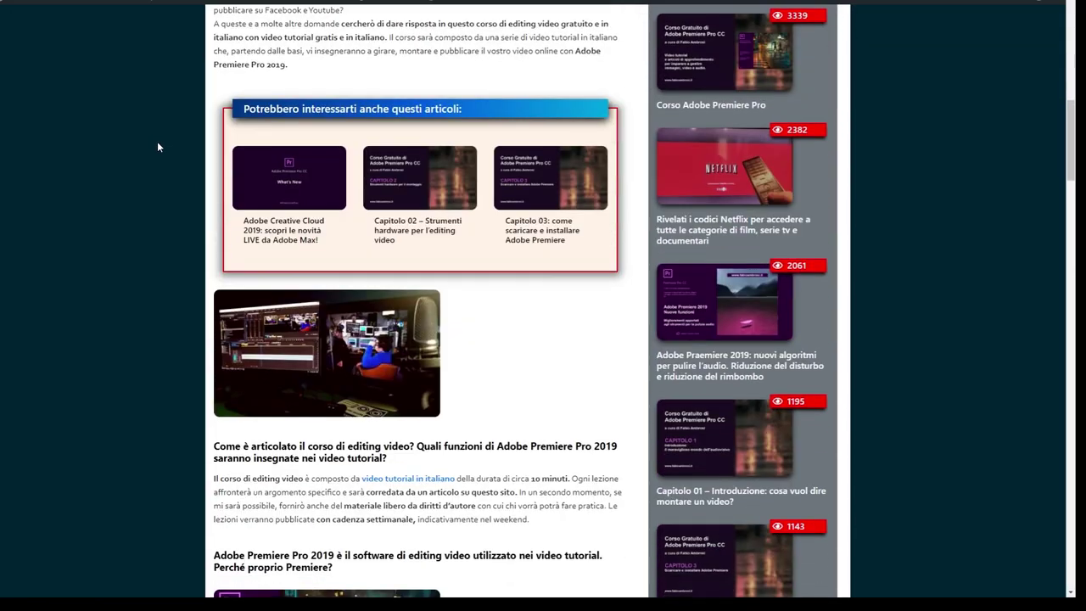
scroll(157, 141, "down", 5)
scroll(157, 141, "down", 5)
scroll(158, 142, "down", 5)
scroll(158, 142, "down", 1)
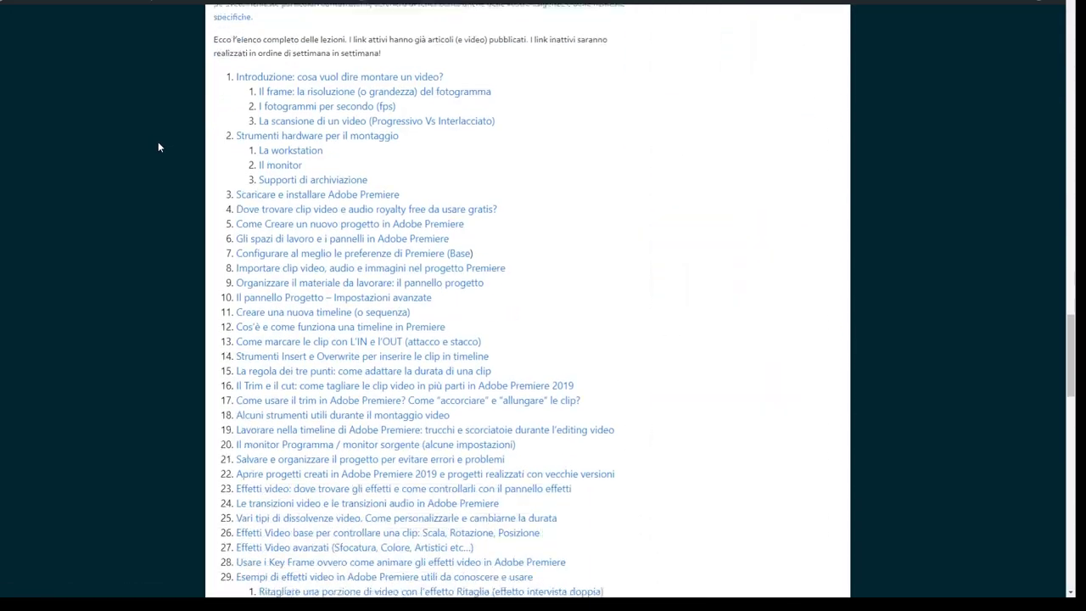
mouse_move(227, 76)
left_mouse_down()
mouse_move(318, 266)
mouse_move(323, 365)
left_mouse_up()
scroll(298, 221, "down", 1)
scroll(298, 220, "down", 5)
scroll(306, 237, "down", 4)
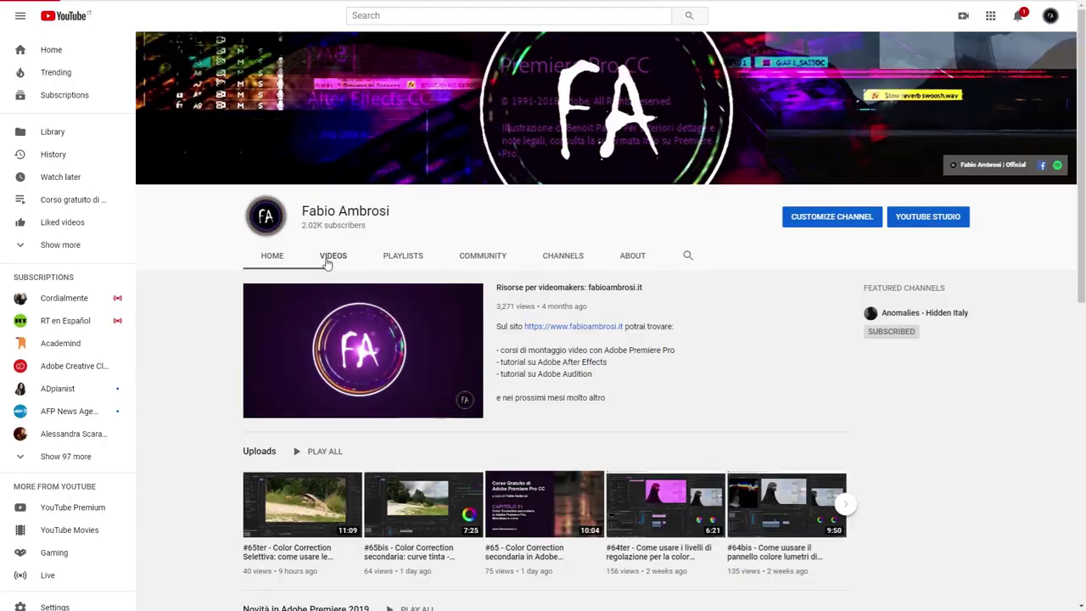